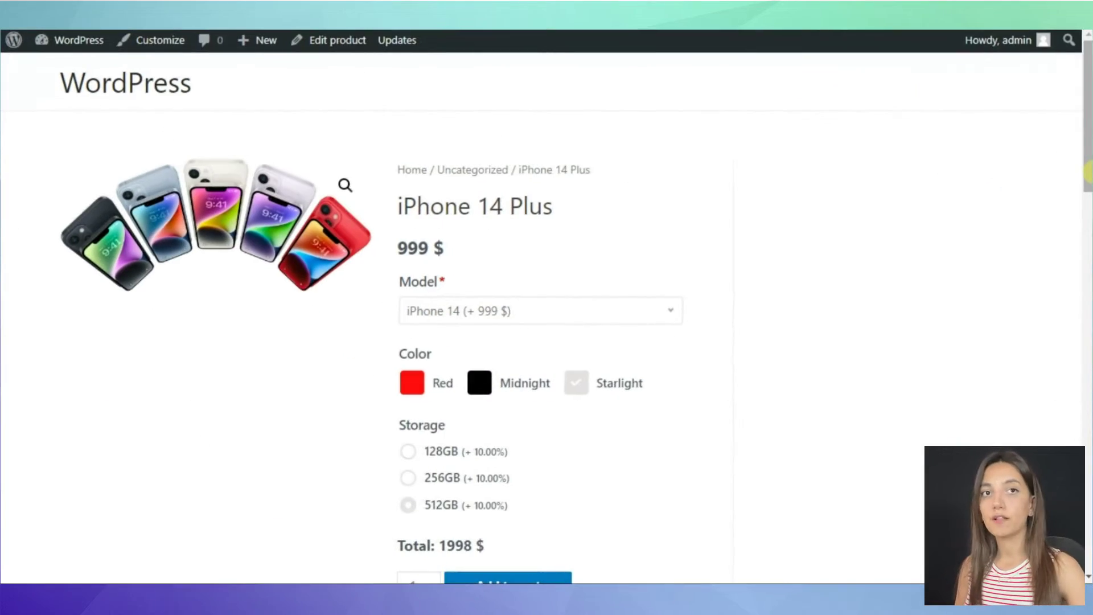
Preview the iPhone 14 Plus in Midnight with 128GB storage, totalling 1199 $
scroll(535, 239, down, 2)
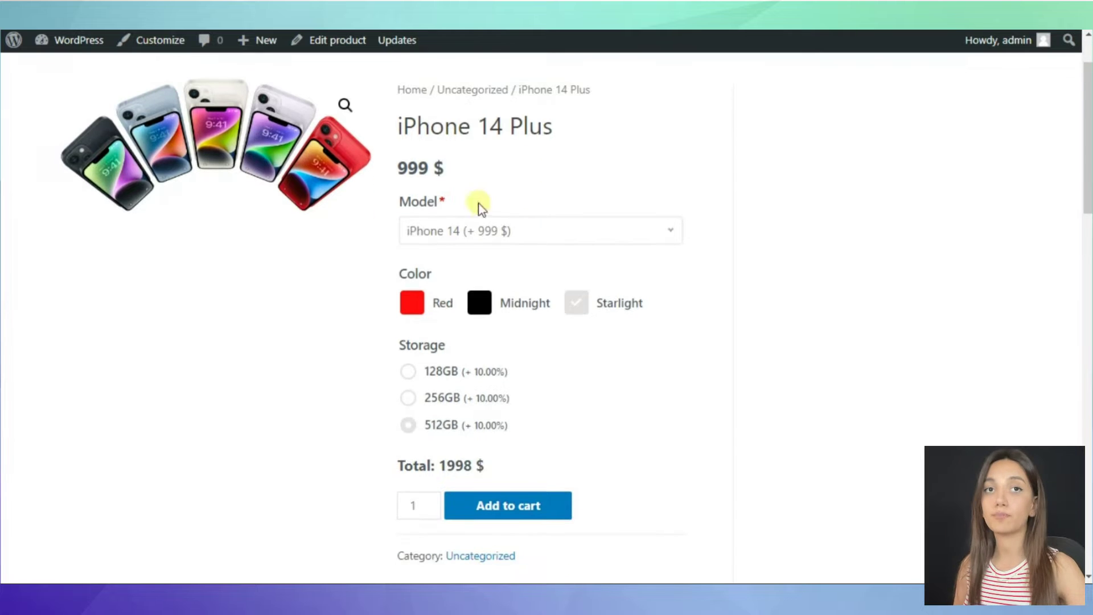
click(485, 231)
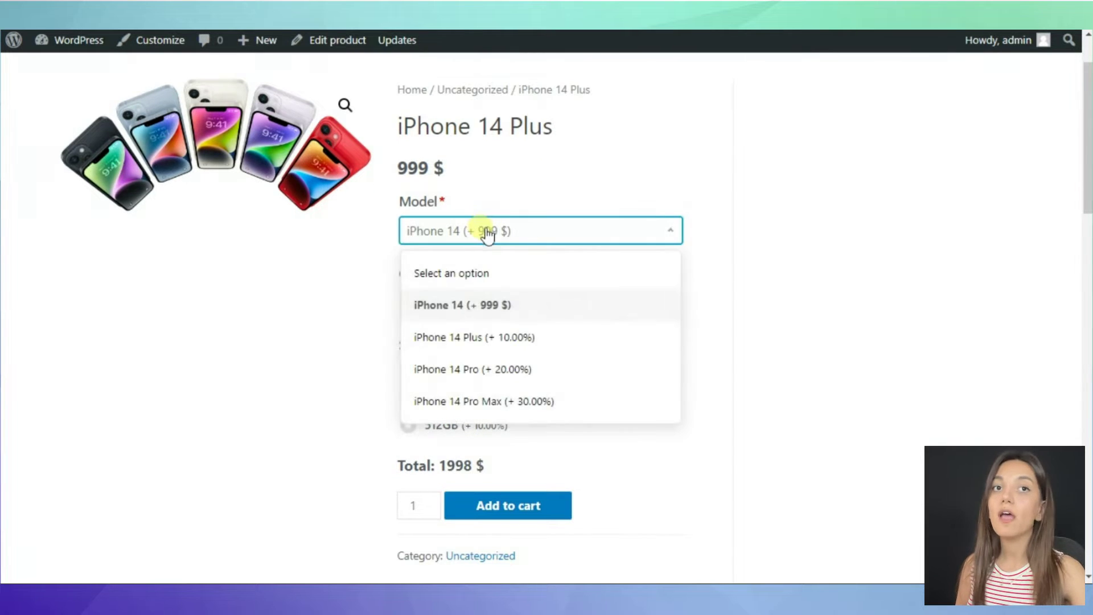
click(490, 334)
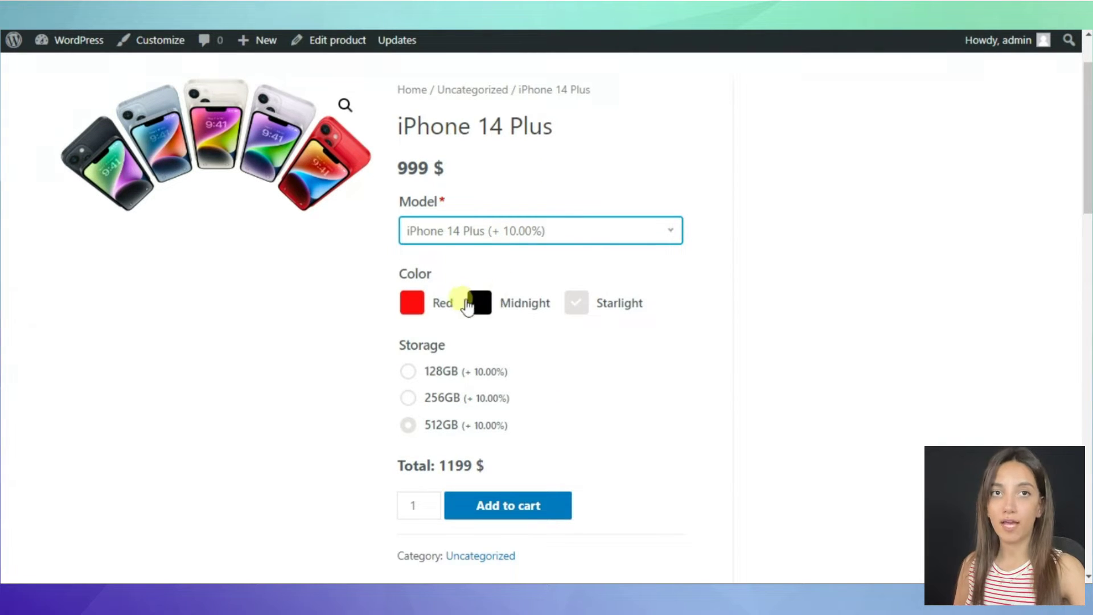
click(478, 305)
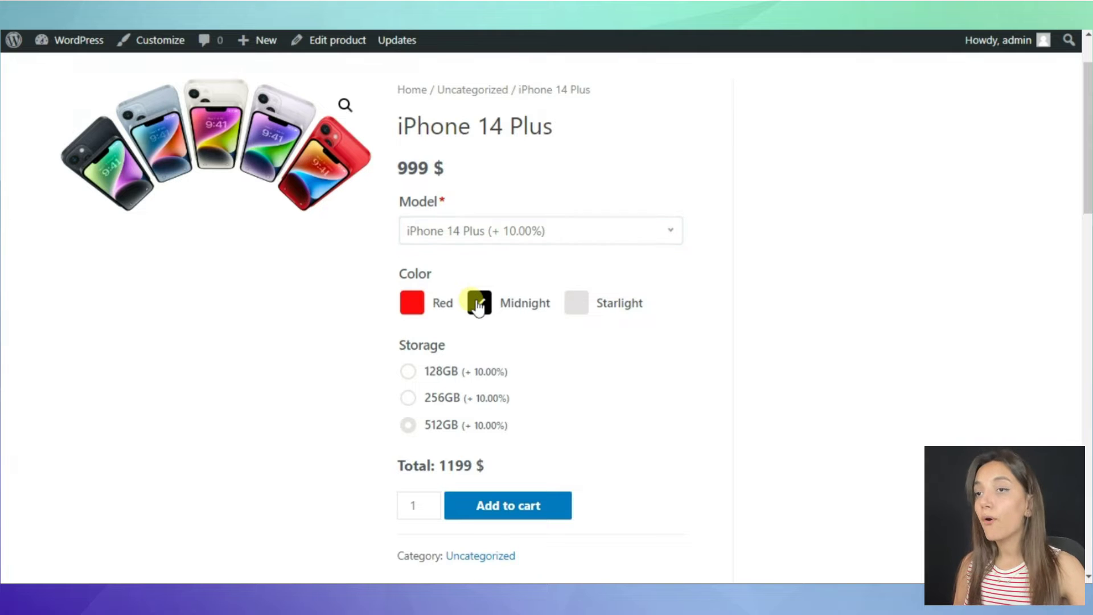
scroll(476, 306, down, 2)
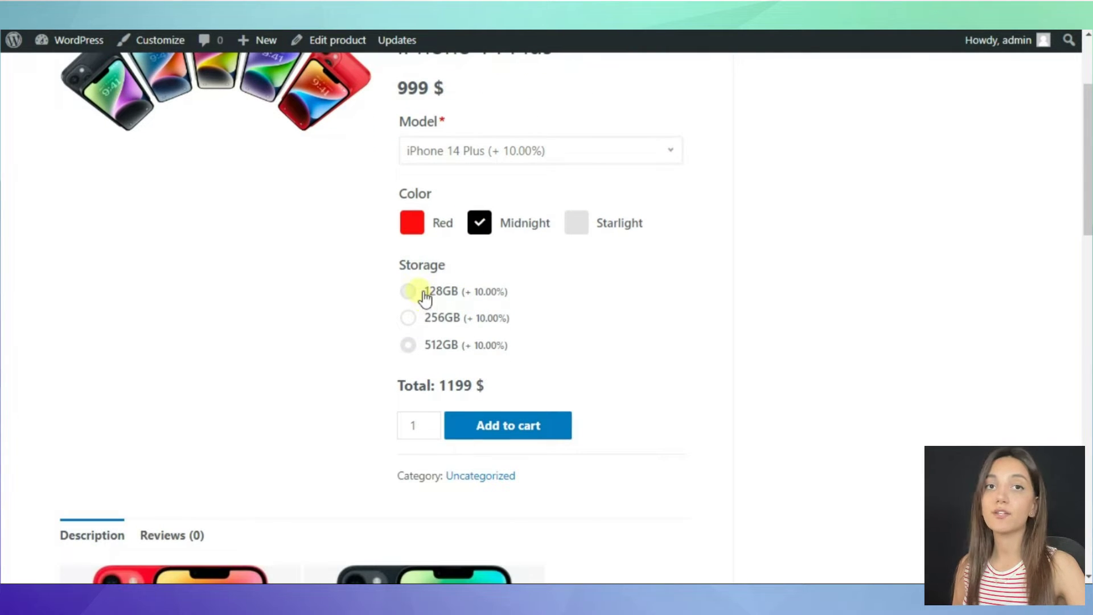
click(424, 296)
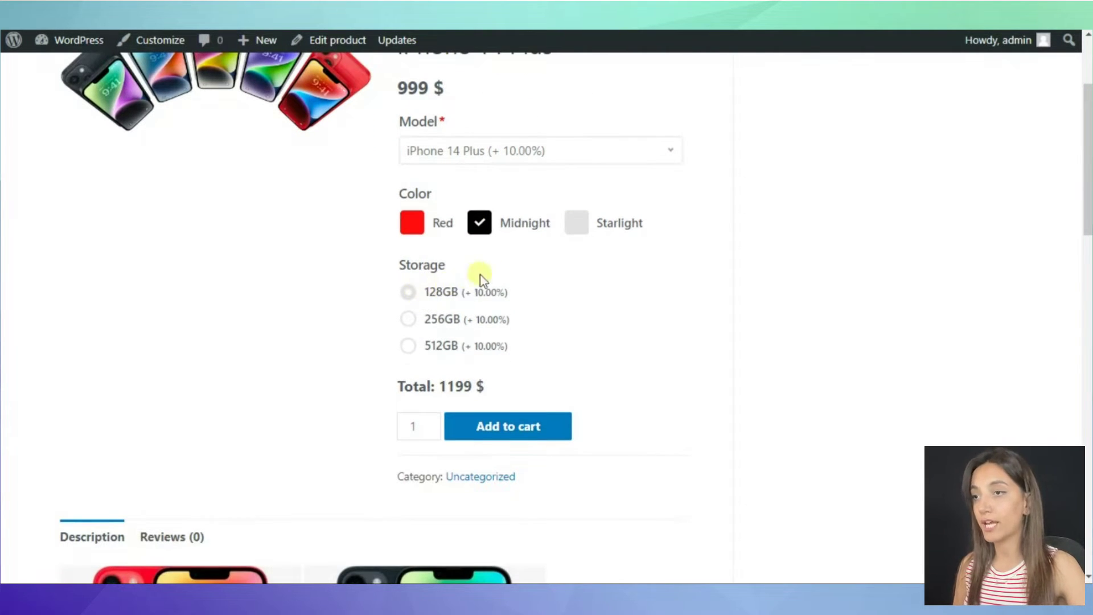
scroll(700, 273, down, 2)
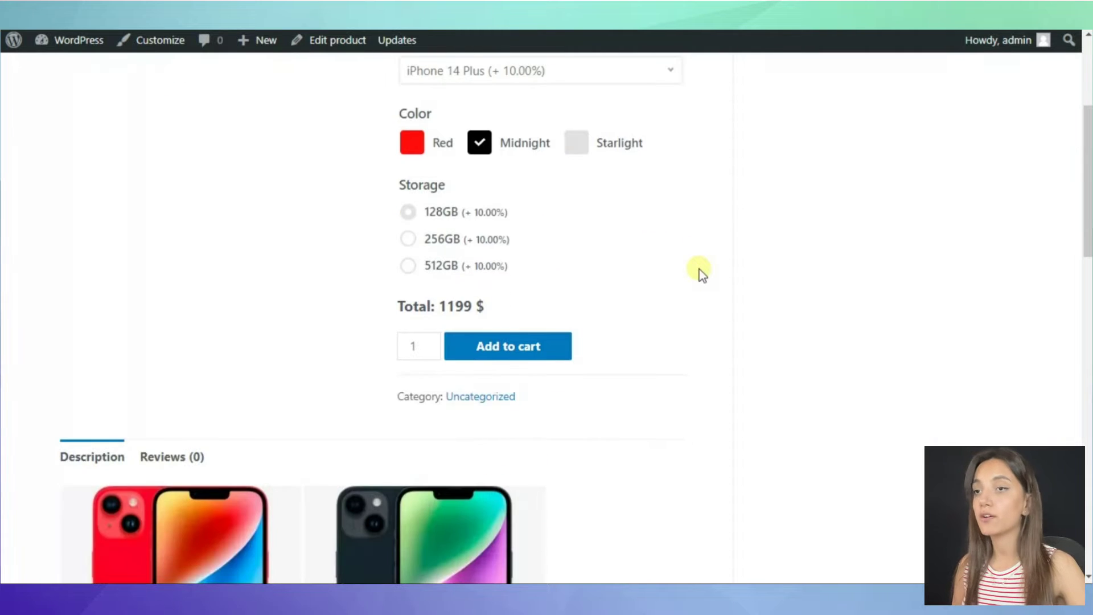
scroll(700, 273, up, 5)
scroll(700, 273, down, 1)
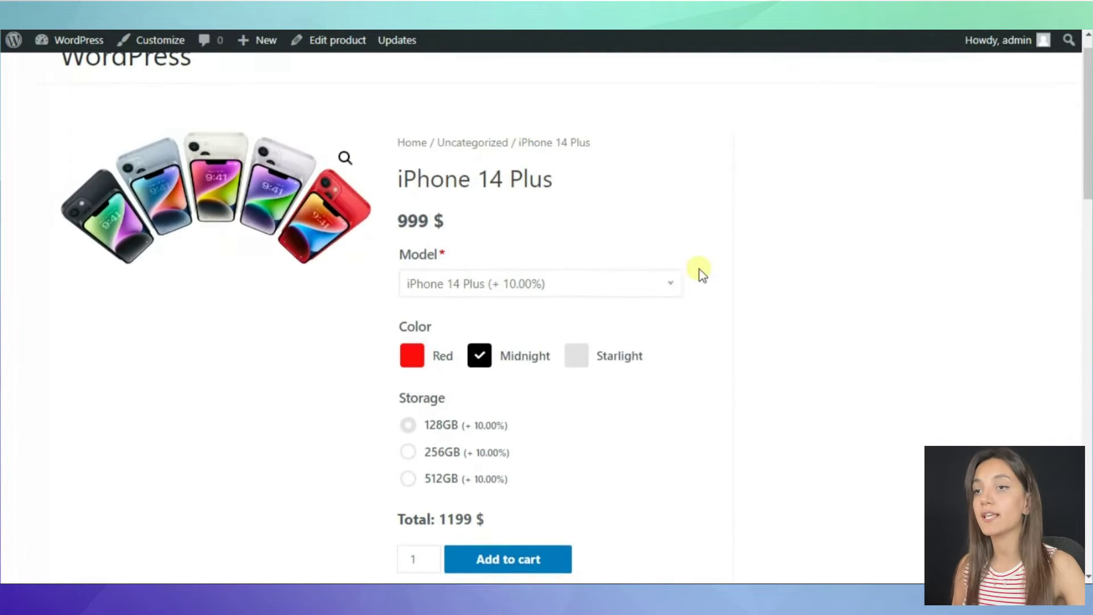
scroll(700, 273, up, 1)
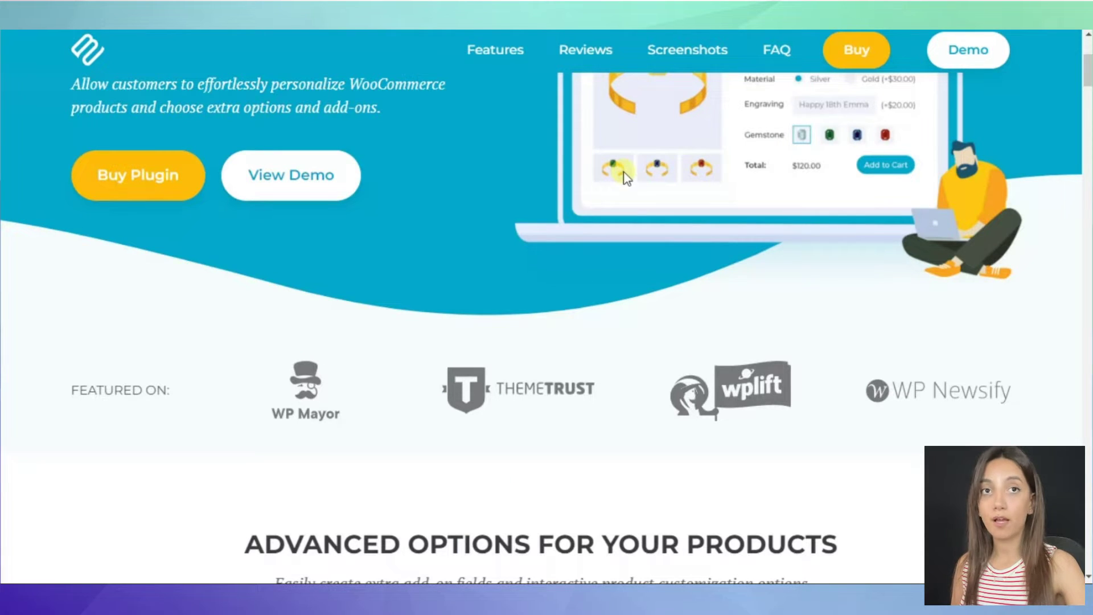
Scroll through the WooCommerce Product Options feature sections and back up to the top
scroll(626, 178, down, 5)
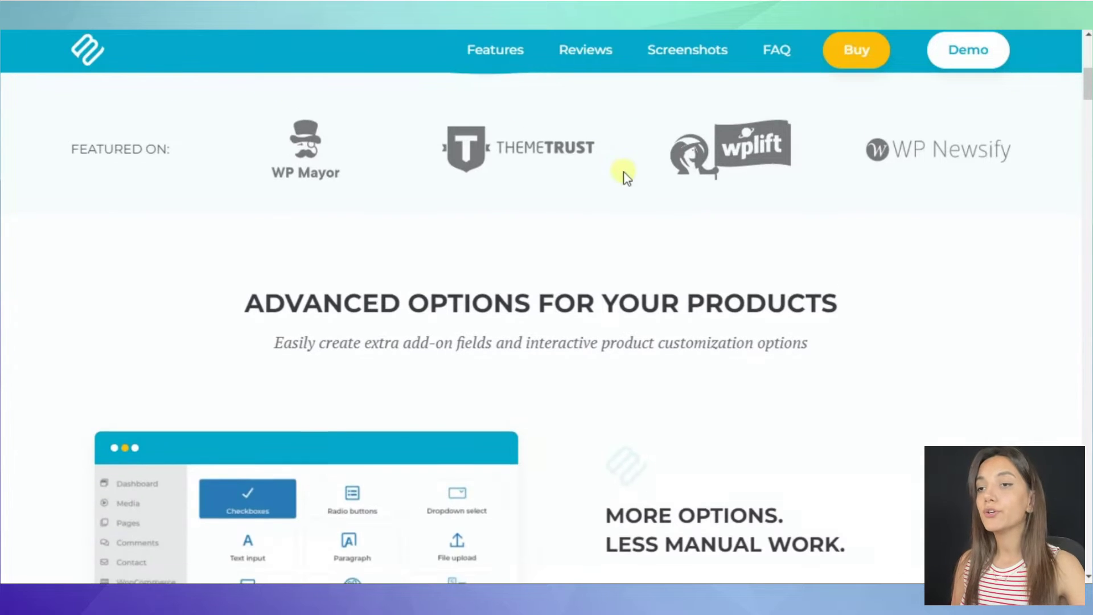
scroll(626, 178, down, 3)
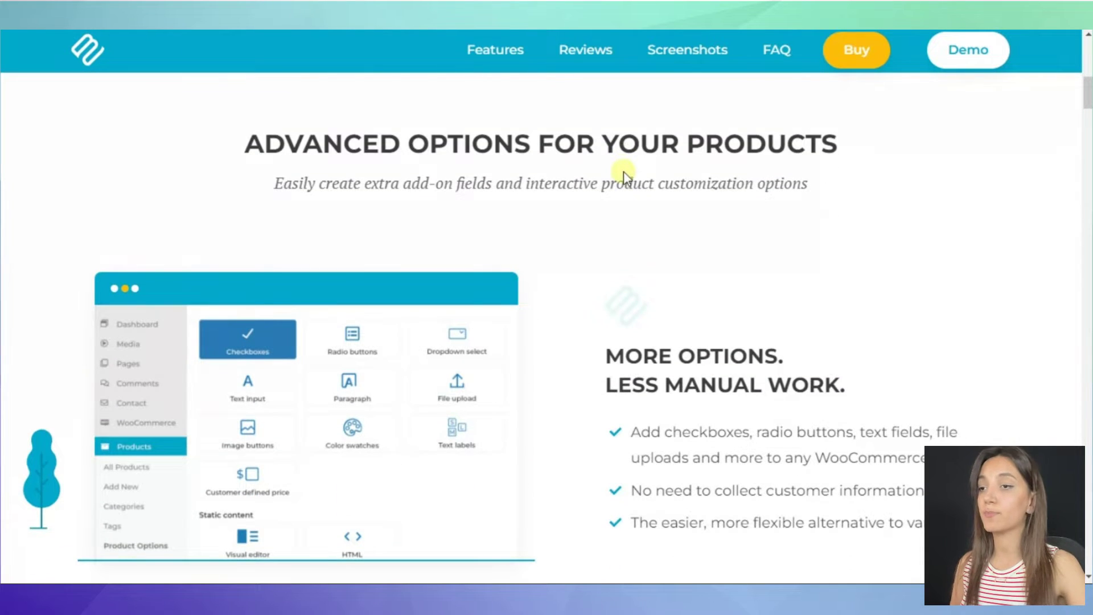
scroll(623, 172, down, 2)
scroll(626, 176, down, 2)
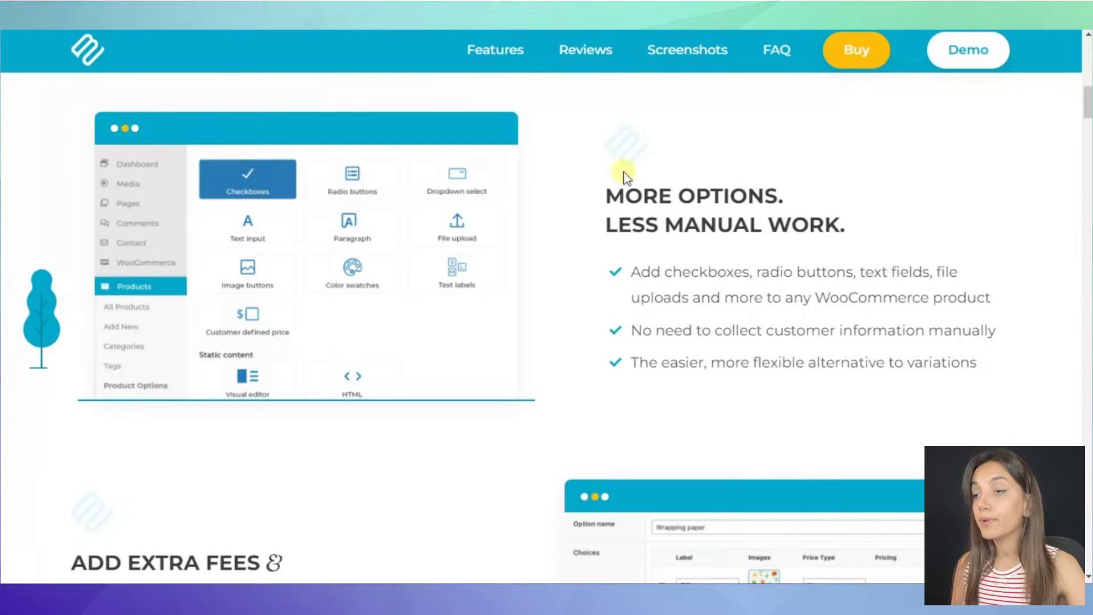
scroll(626, 177, down, 2)
scroll(626, 177, down, 2)
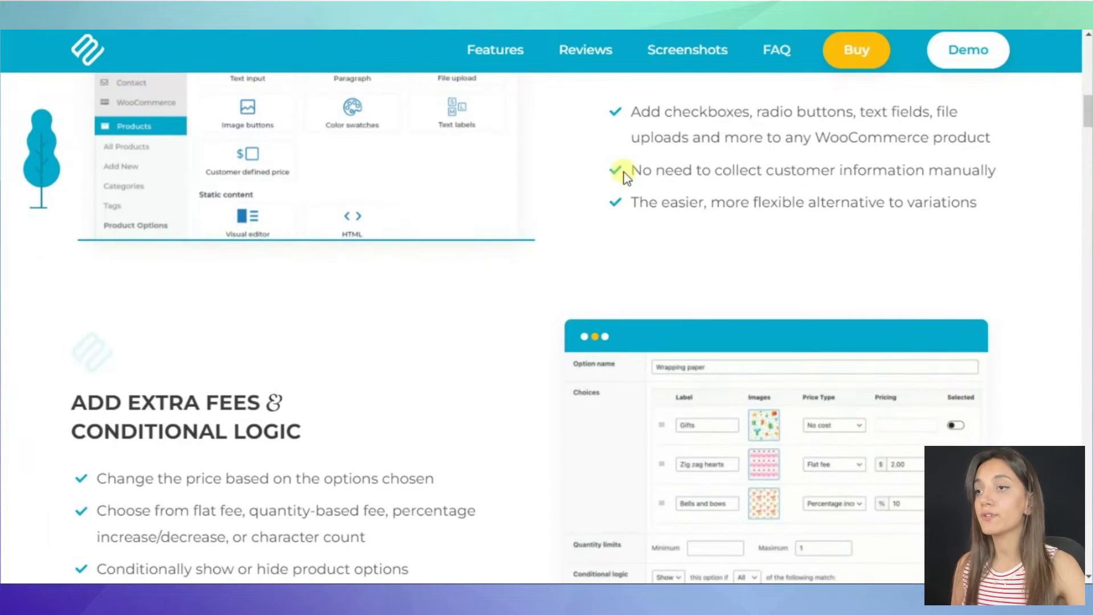
scroll(626, 177, down, 2)
scroll(626, 176, down, 8)
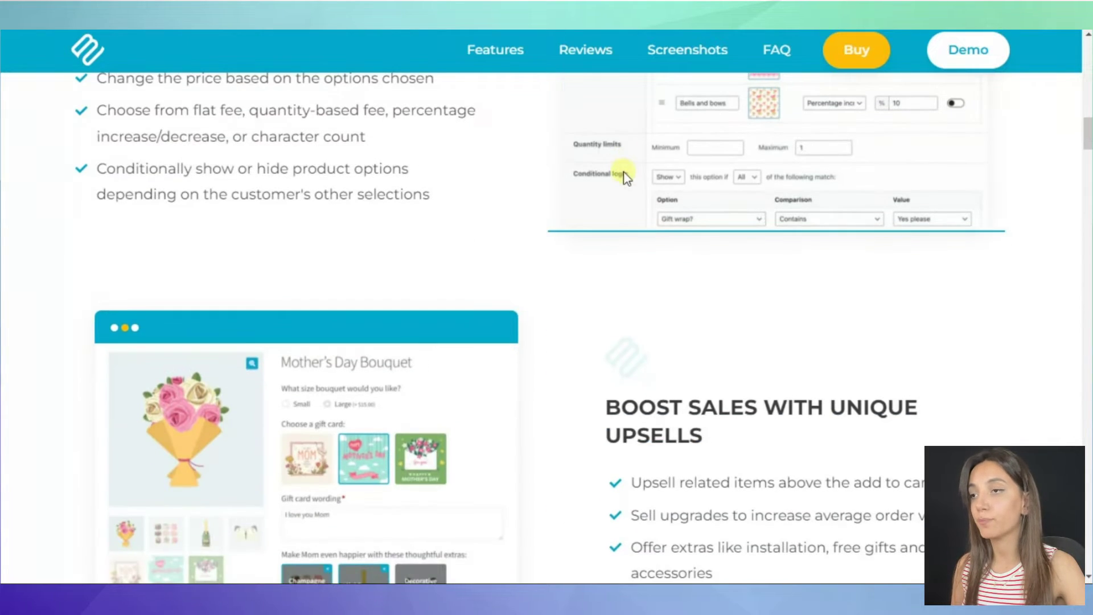
scroll(626, 178, down, 4)
scroll(626, 178, up, 6)
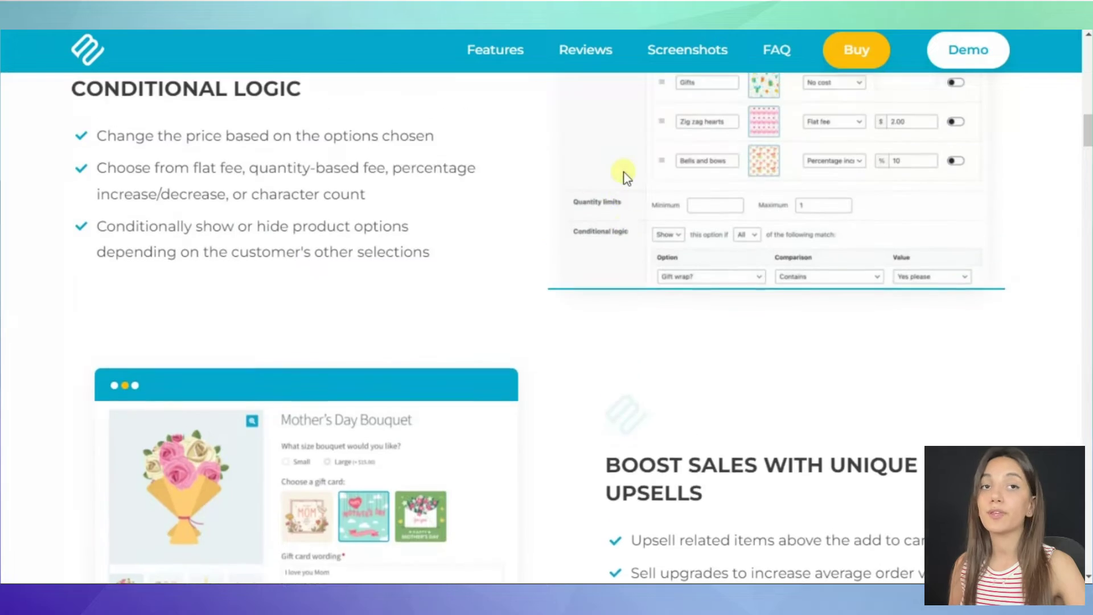
scroll(626, 177, up, 9)
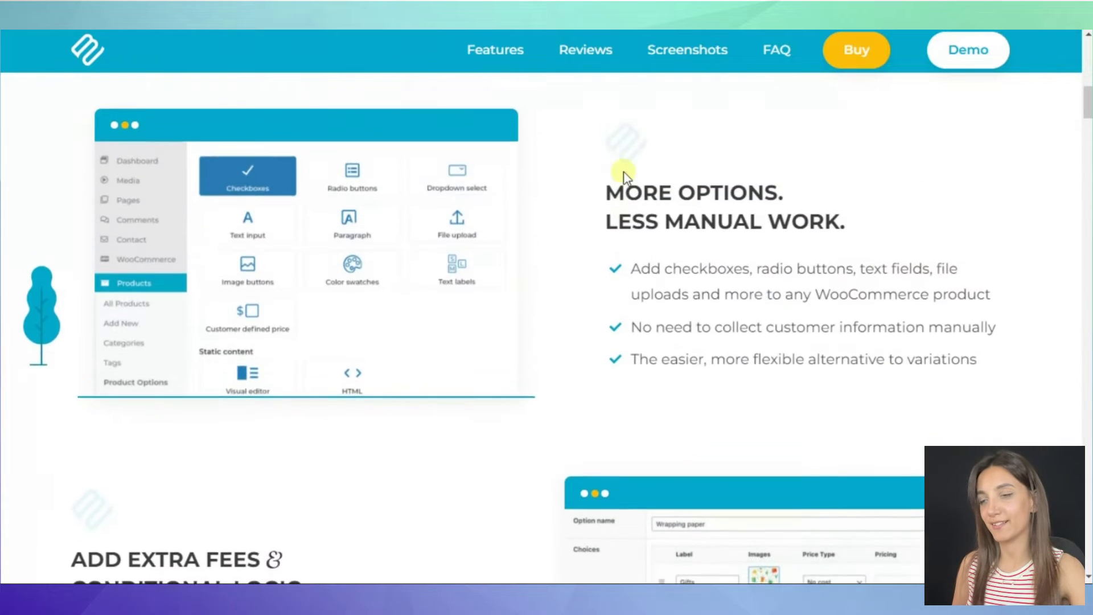
scroll(623, 172, up, 12)
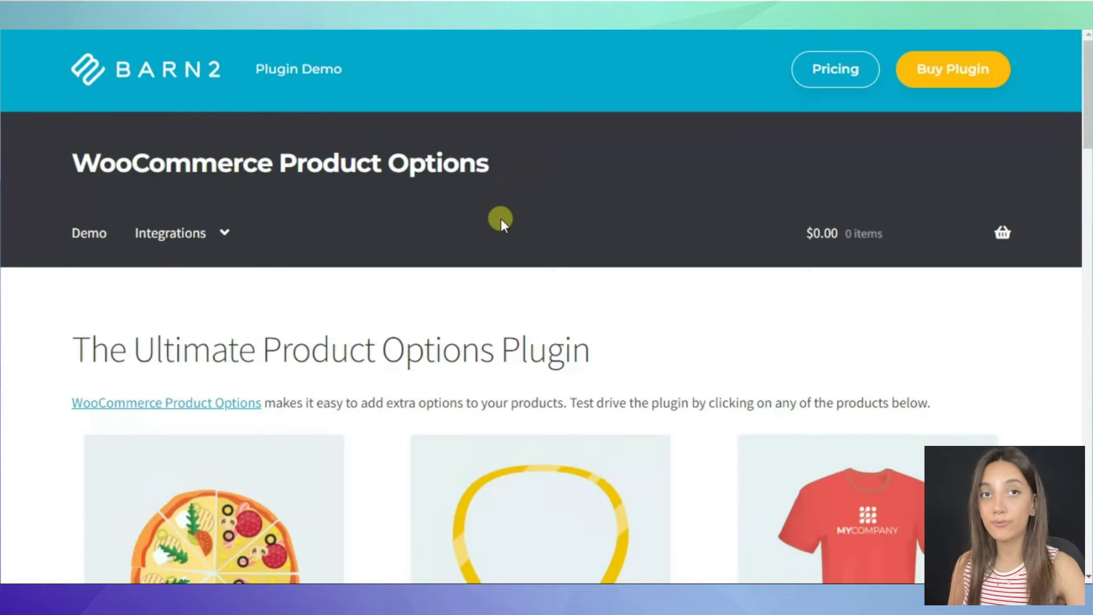
On the Design-Your-Own Pizza, choose the Deep pan crust, then return to the shop listing
scroll(501, 222, down, 3)
scroll(484, 234, down, 4)
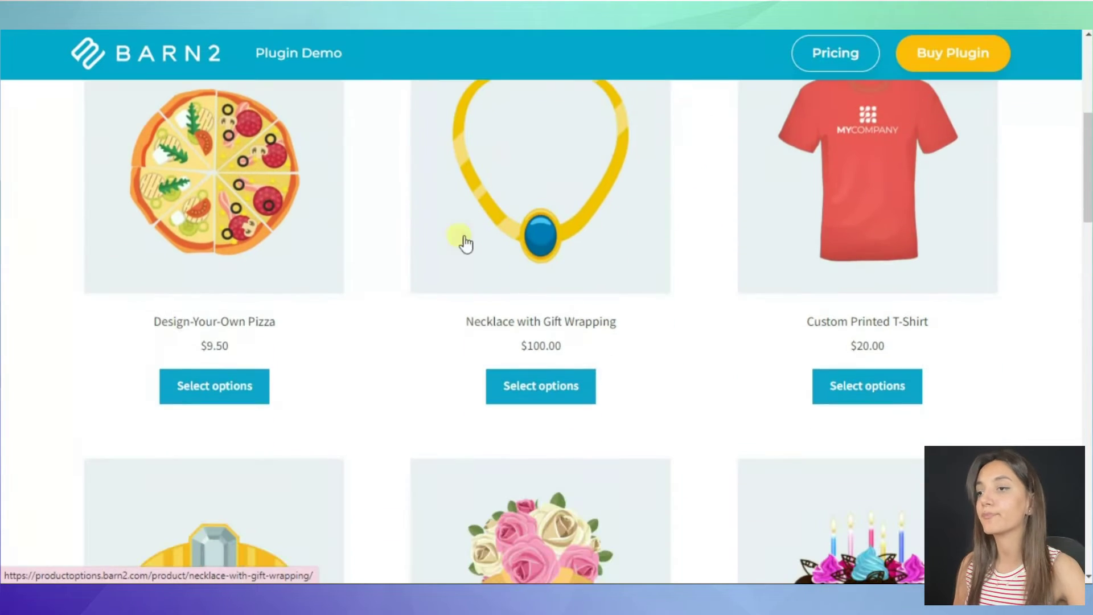
click(205, 380)
scroll(402, 293, down, 3)
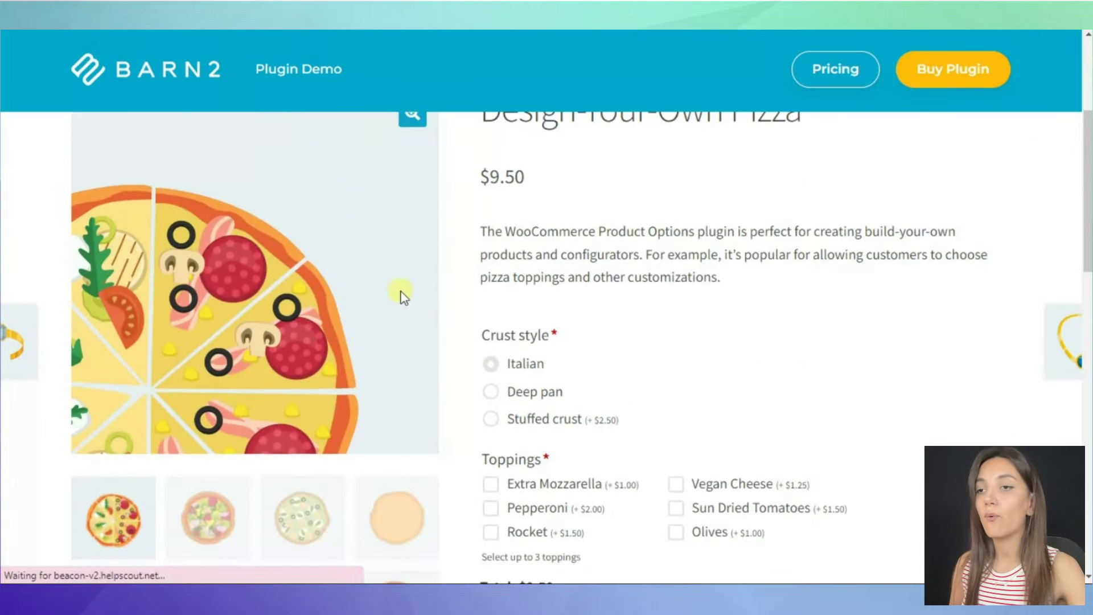
scroll(517, 251, down, 3)
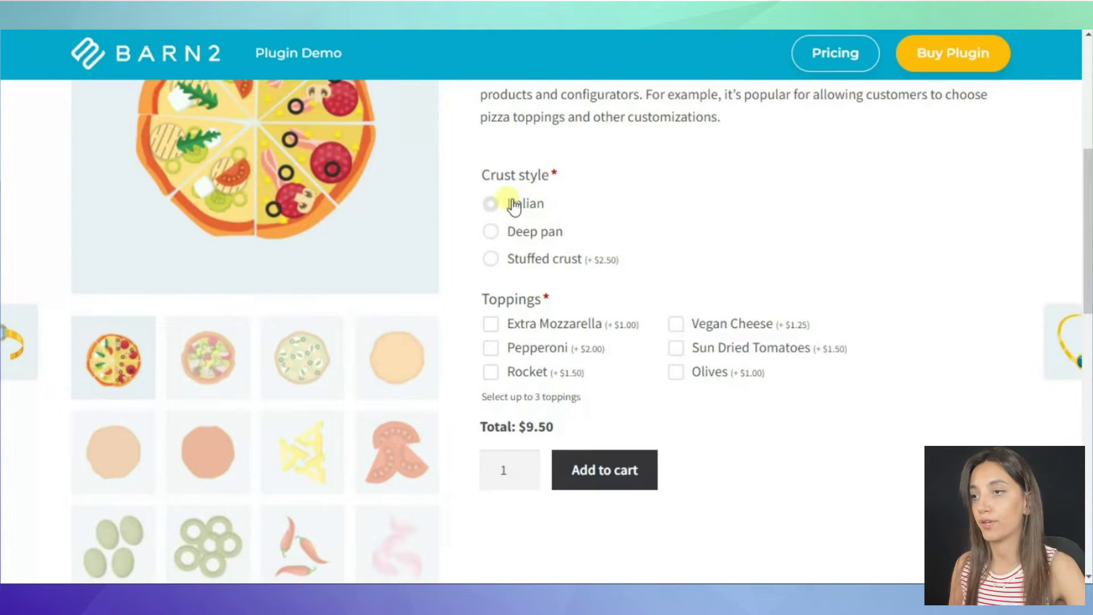
click(490, 203)
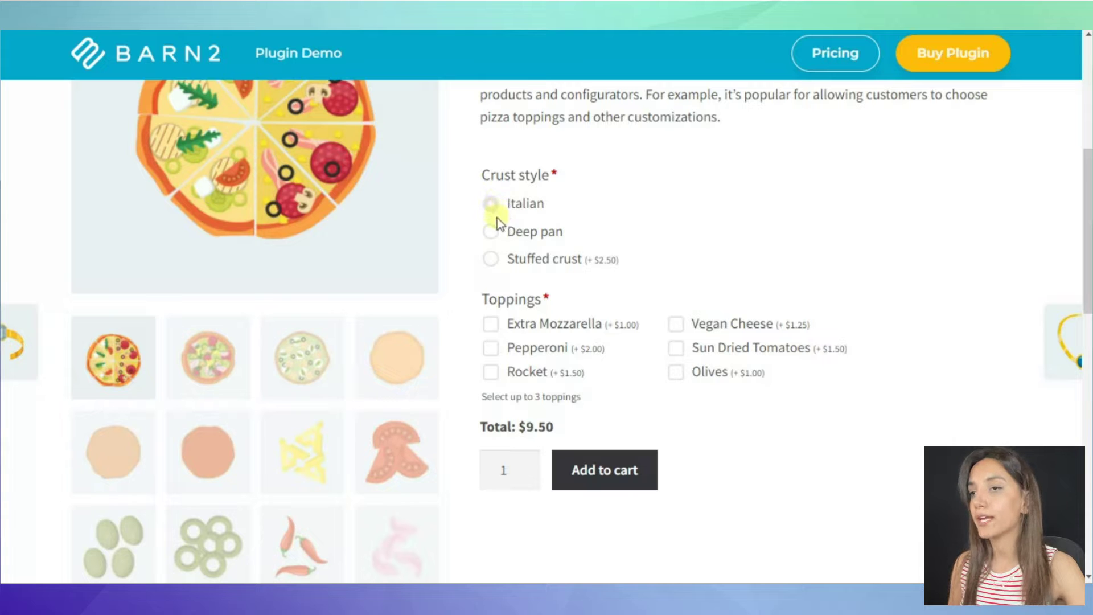
click(501, 231)
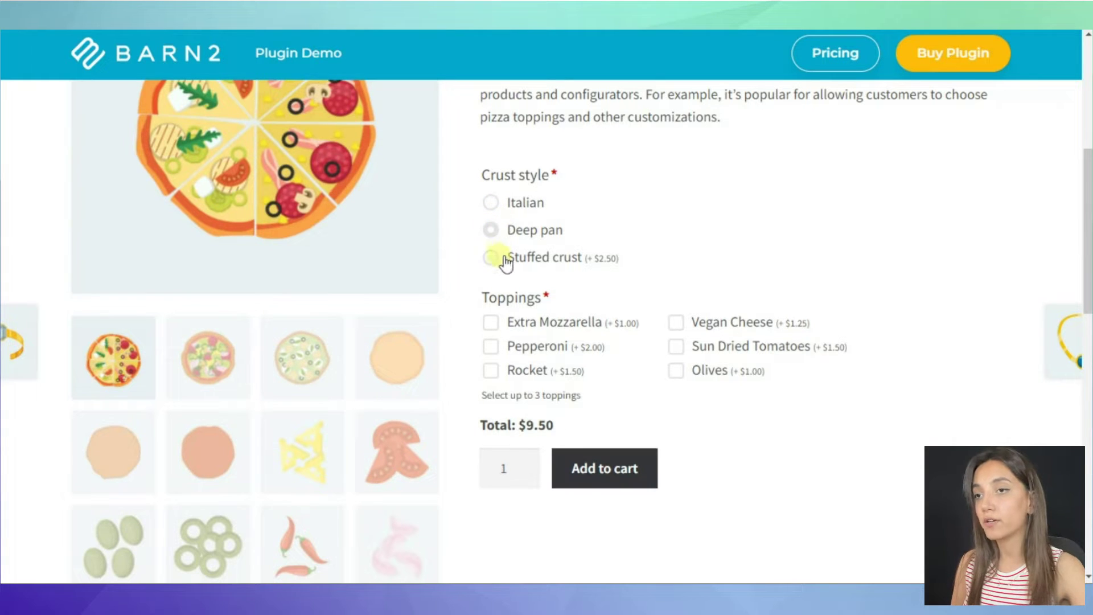
click(504, 323)
scroll(505, 324, down, 3)
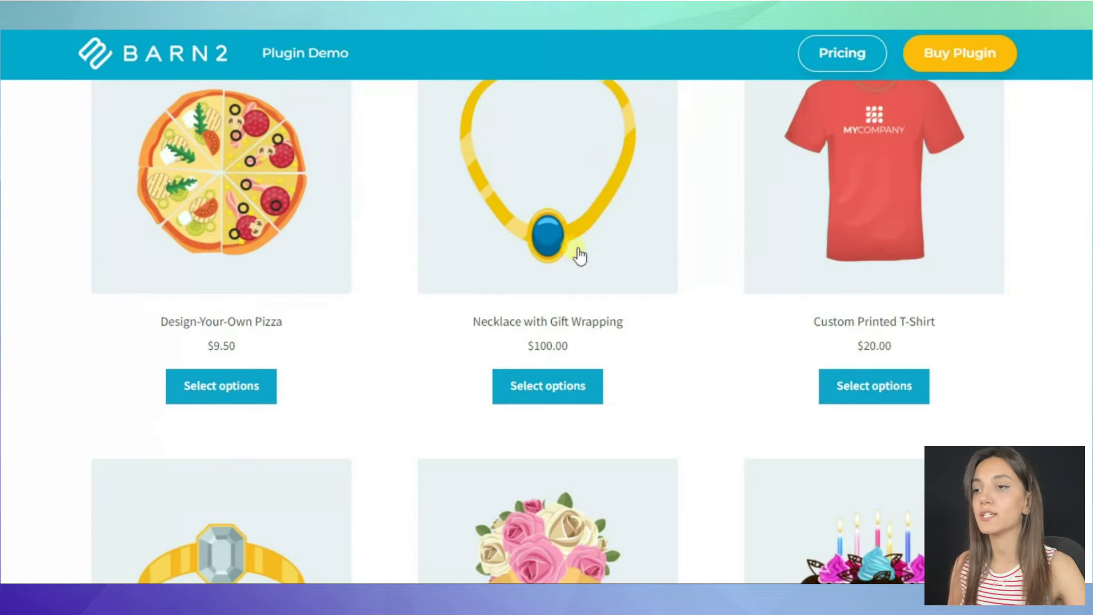
Look over the Necklace with Gift Wrapping, then open the Custom Built Computer product
click(545, 395)
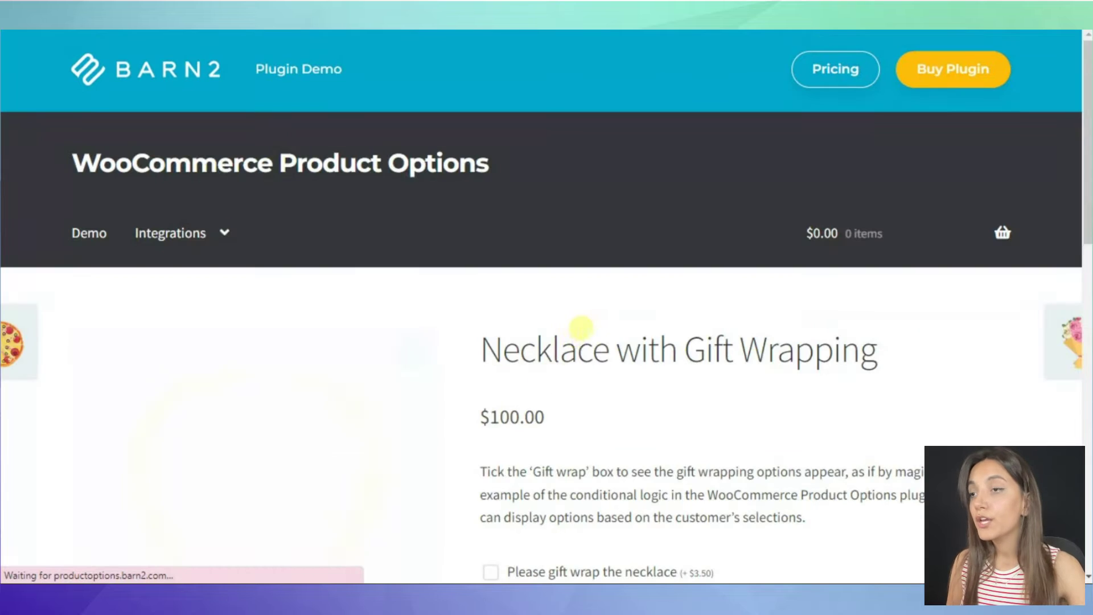
scroll(581, 328, down, 4)
scroll(576, 330, up, 1)
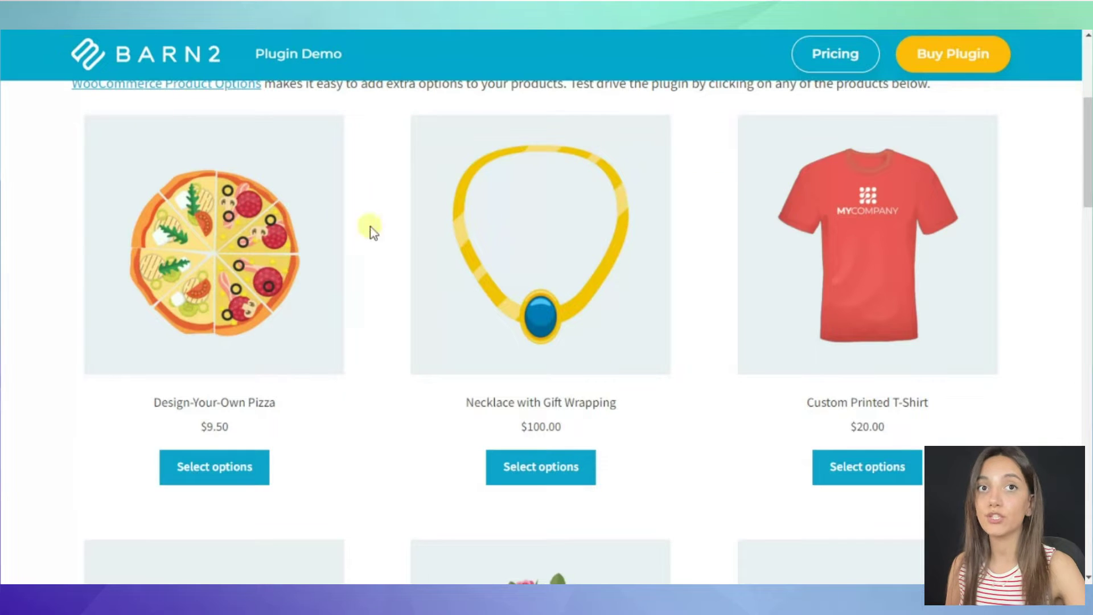
scroll(427, 292, down, 4)
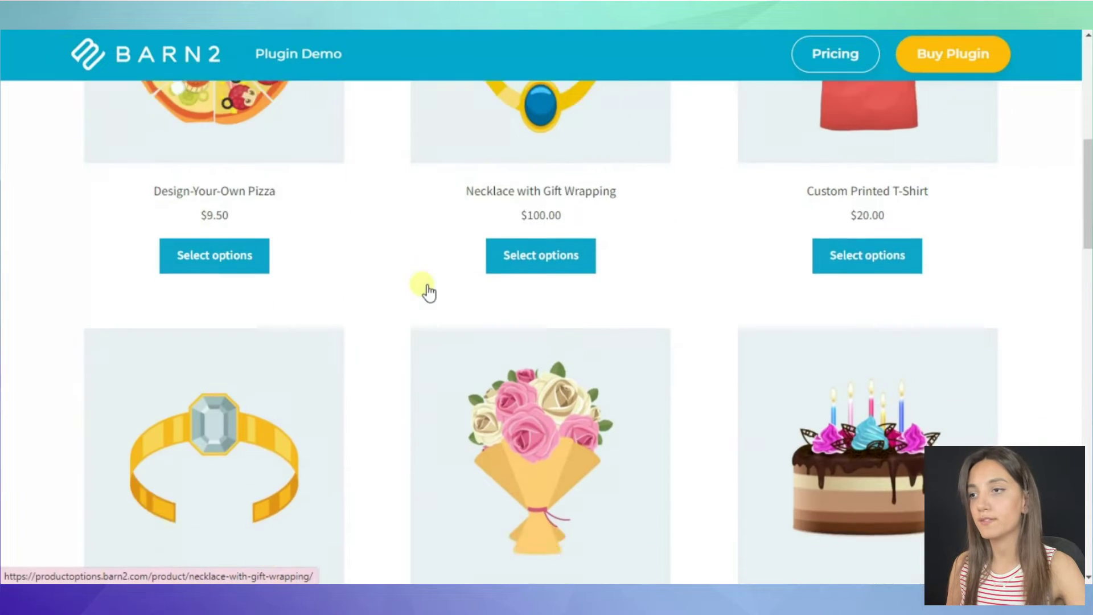
scroll(427, 293, down, 7)
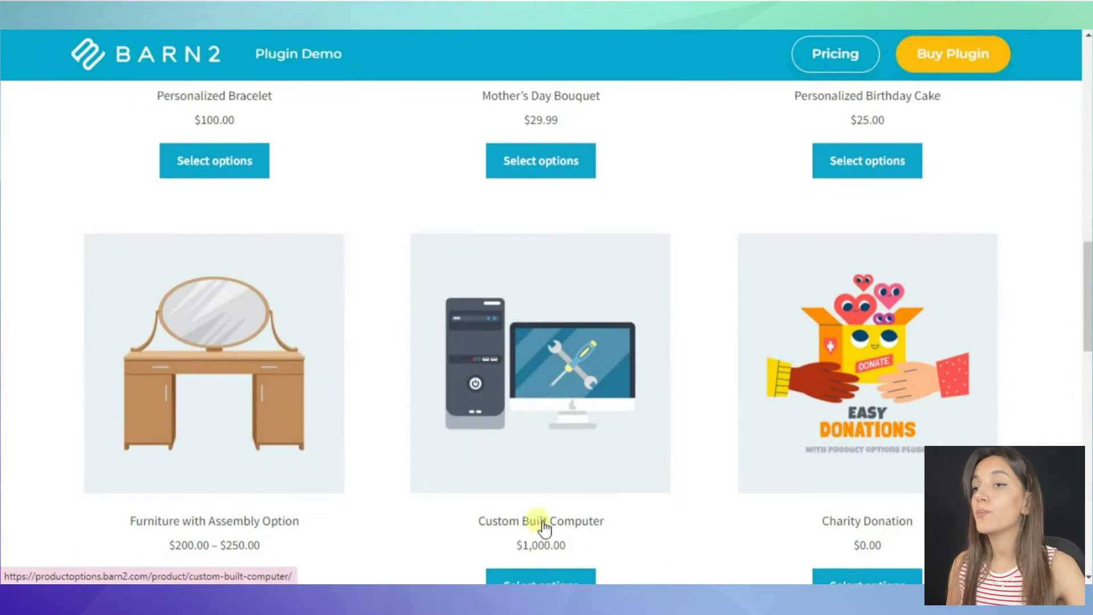
scroll(541, 456, down, 4)
click(535, 353)
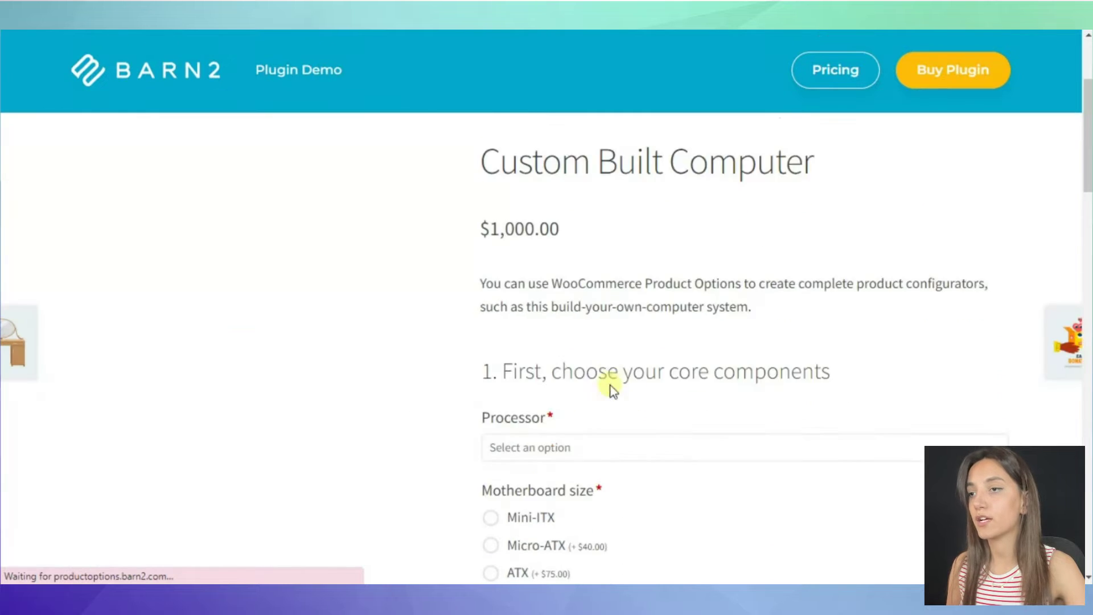
scroll(612, 389, down, 1)
Choose the i3 Quad Core Processor, 6GB memory and a 1TB external hard drive
click(589, 399)
click(597, 503)
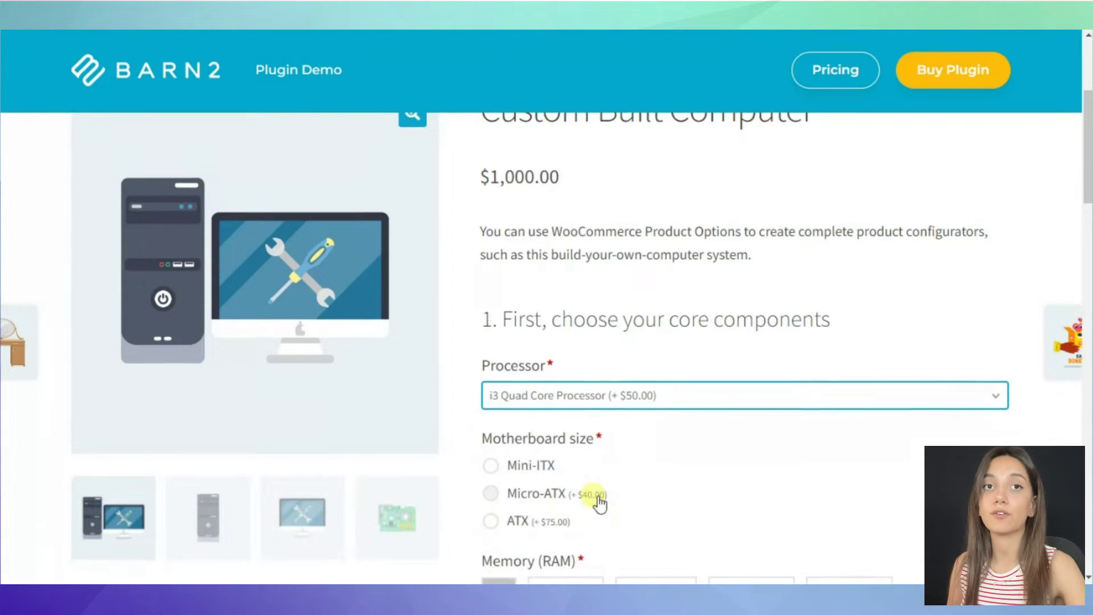
scroll(595, 483, down, 7)
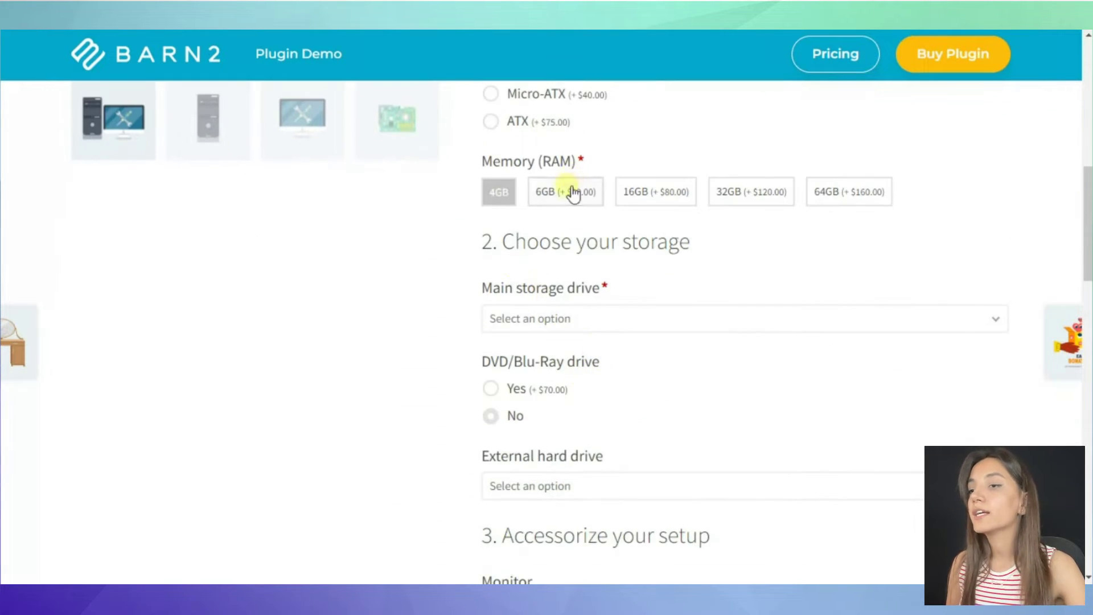
click(572, 192)
scroll(634, 272, down, 5)
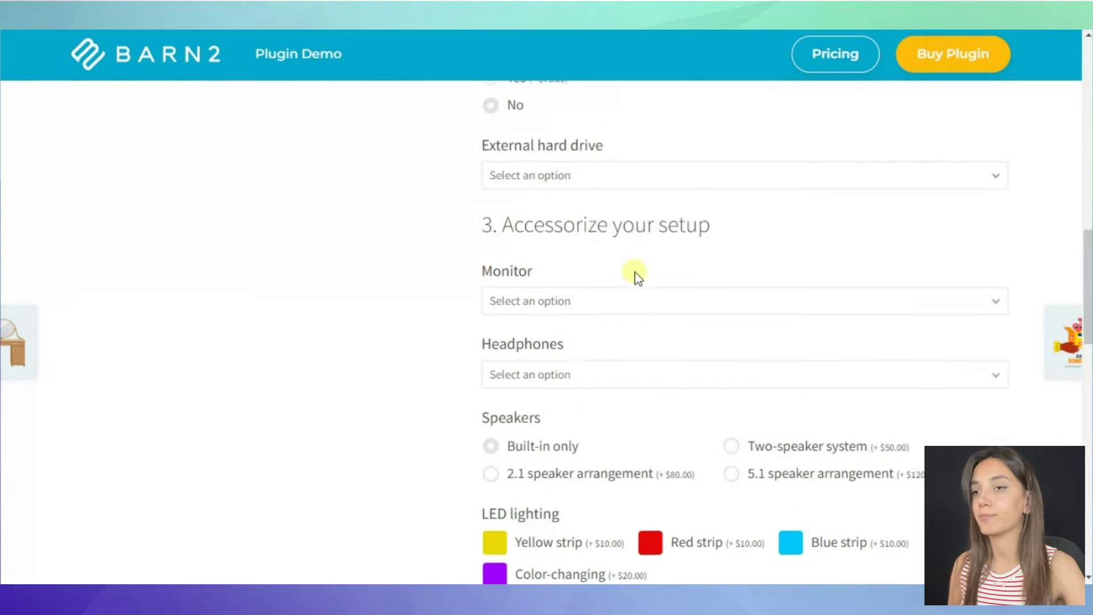
click(577, 172)
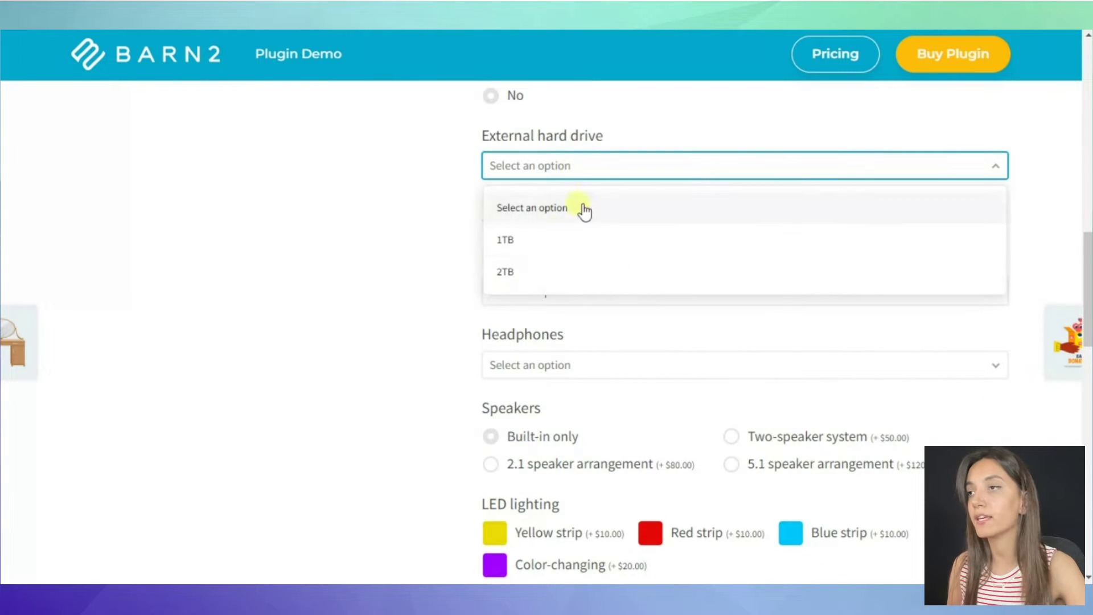
click(536, 251)
Select 2.1 speakers, the red LED strip and a Mid-Tower case base
scroll(534, 247, down, 1)
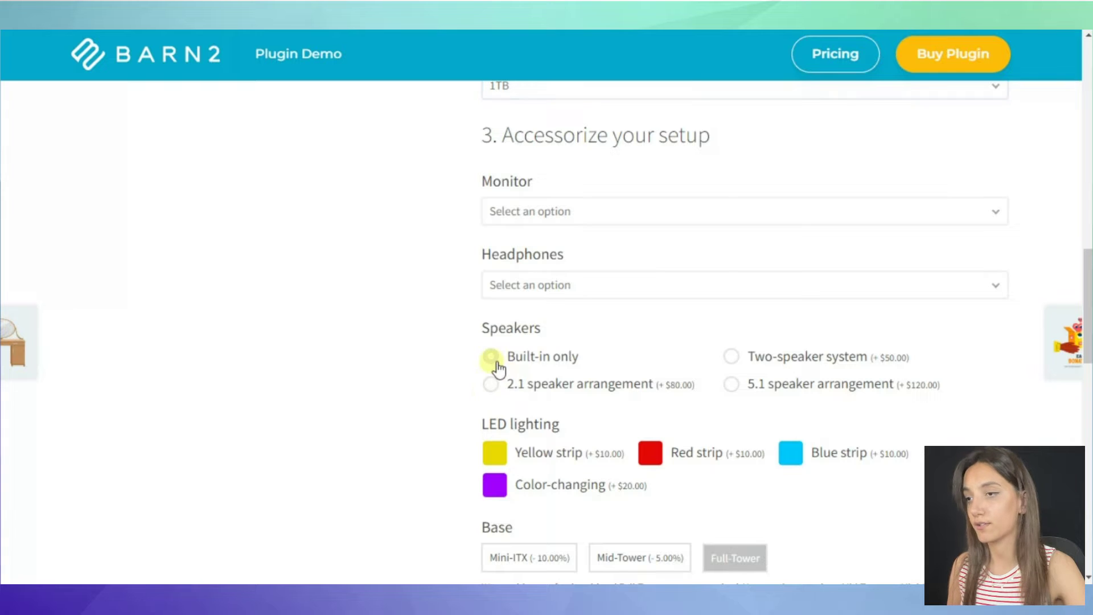
click(490, 383)
scroll(515, 364, down, 3)
click(659, 292)
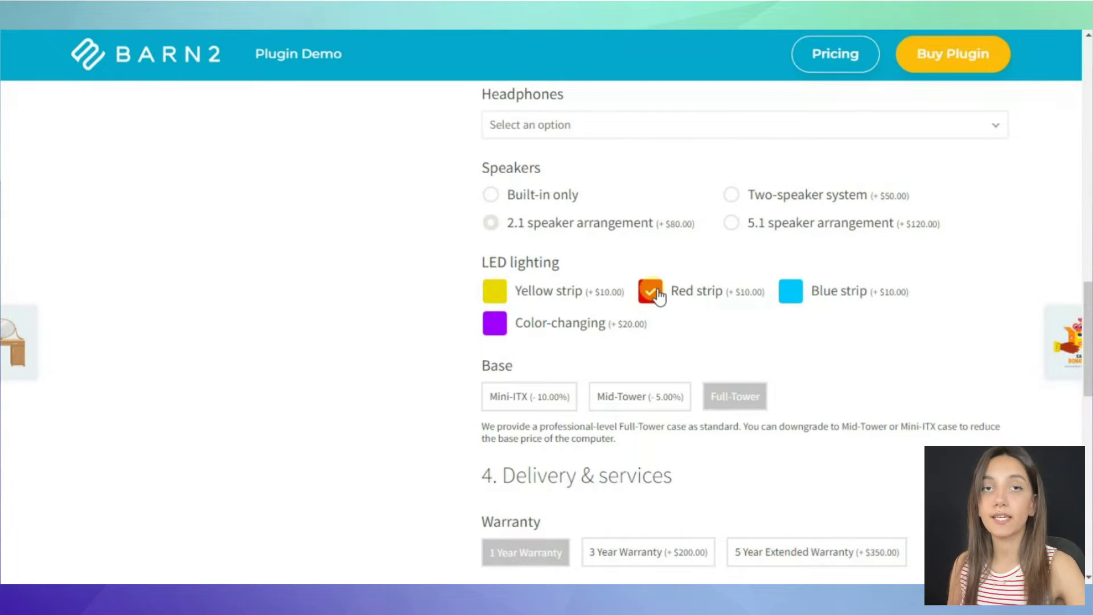
scroll(655, 293, down, 1)
click(672, 323)
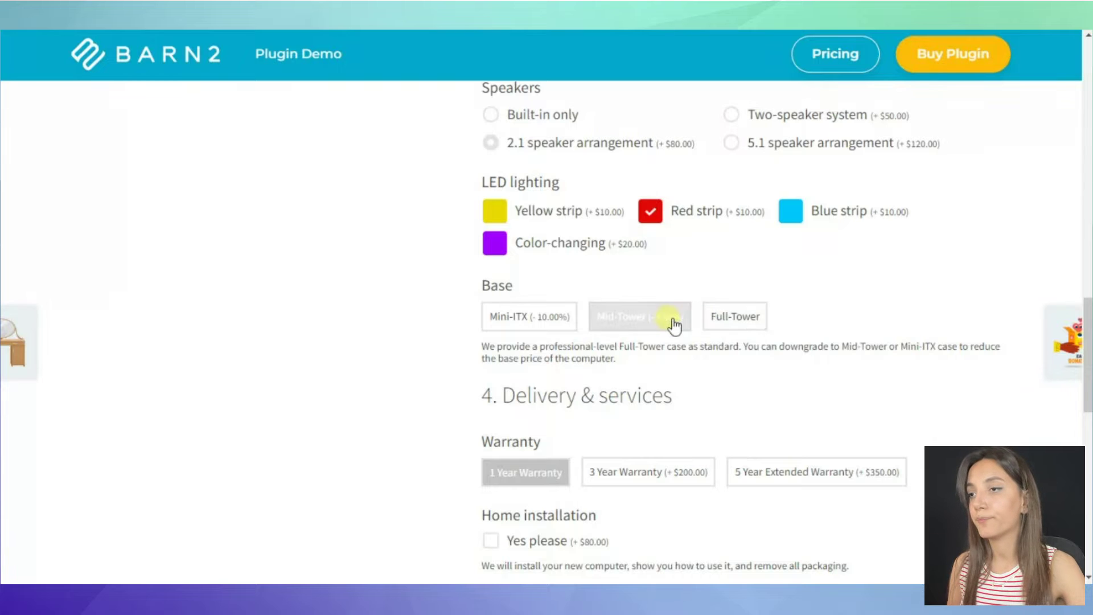
scroll(671, 323, down, 2)
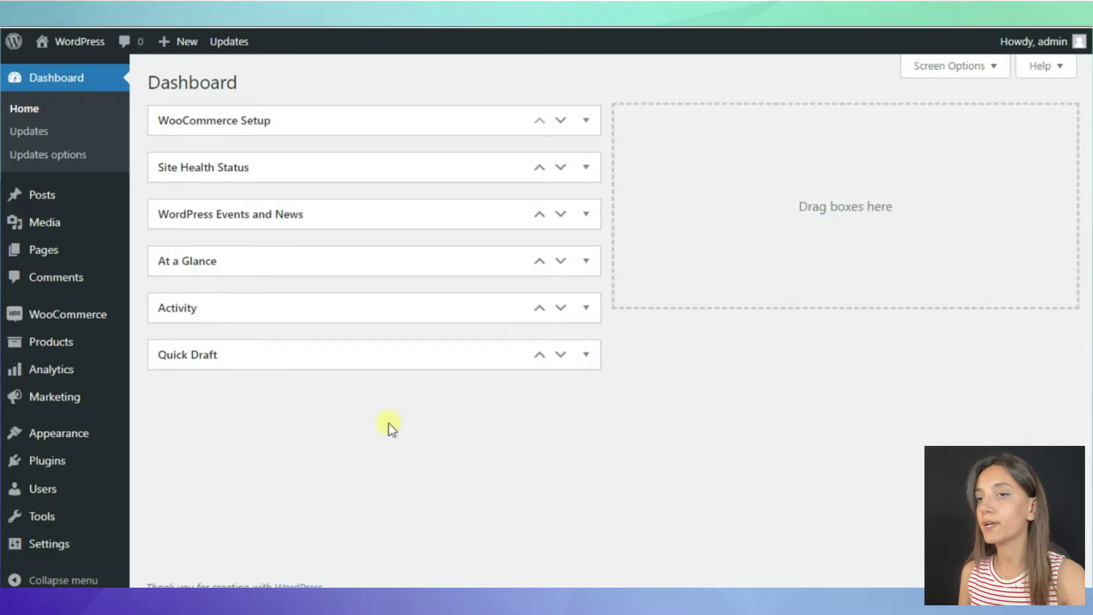
Go to Products > Product Options and start a new option group with Add Group
mouse_move(94, 319)
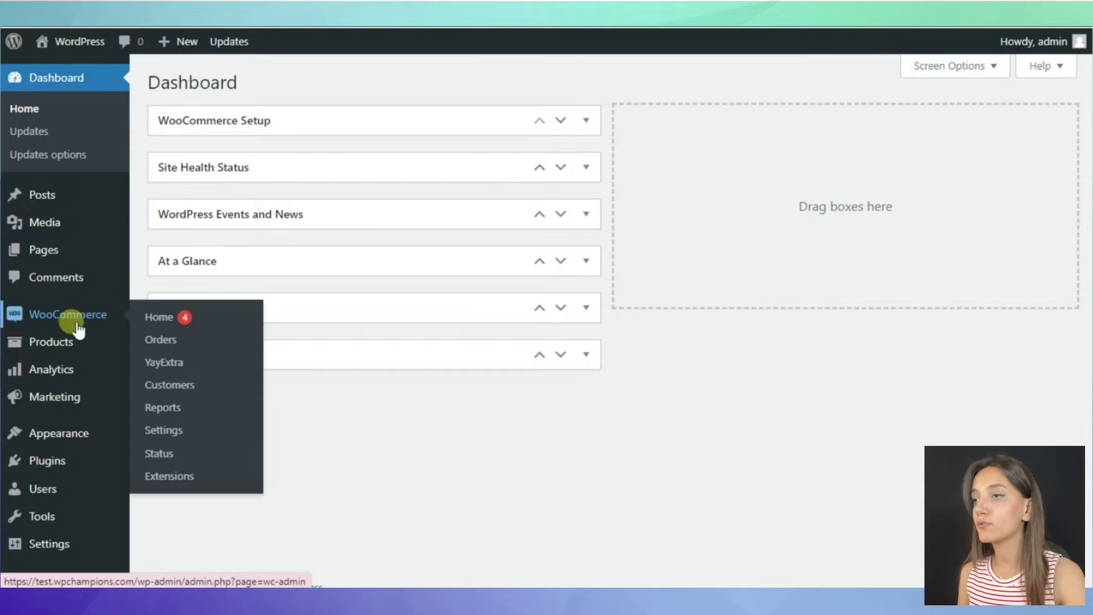
mouse_move(68, 342)
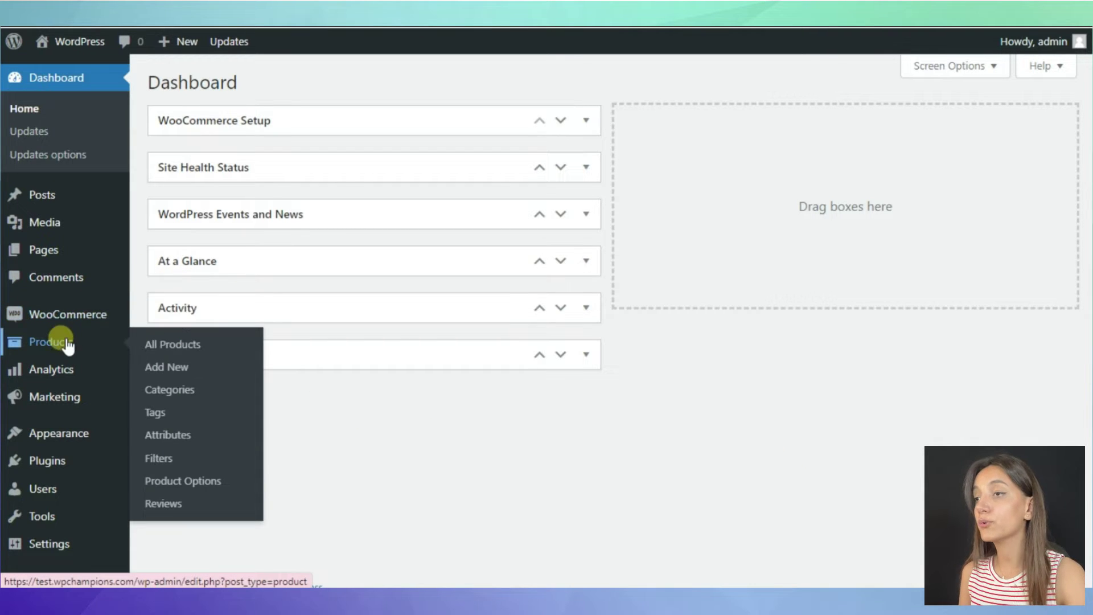
click(171, 479)
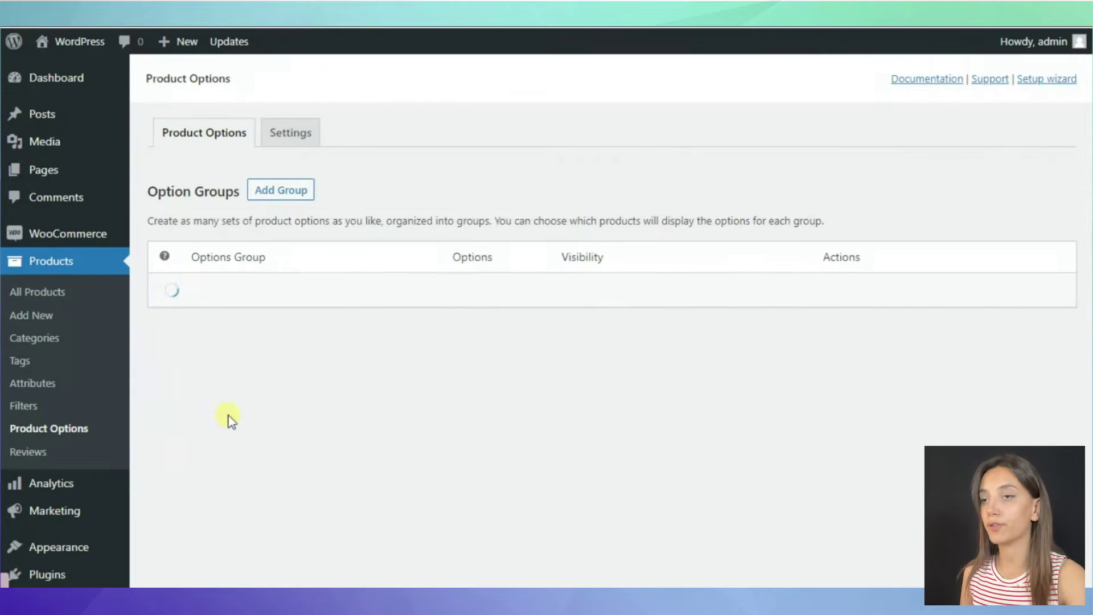
click(290, 197)
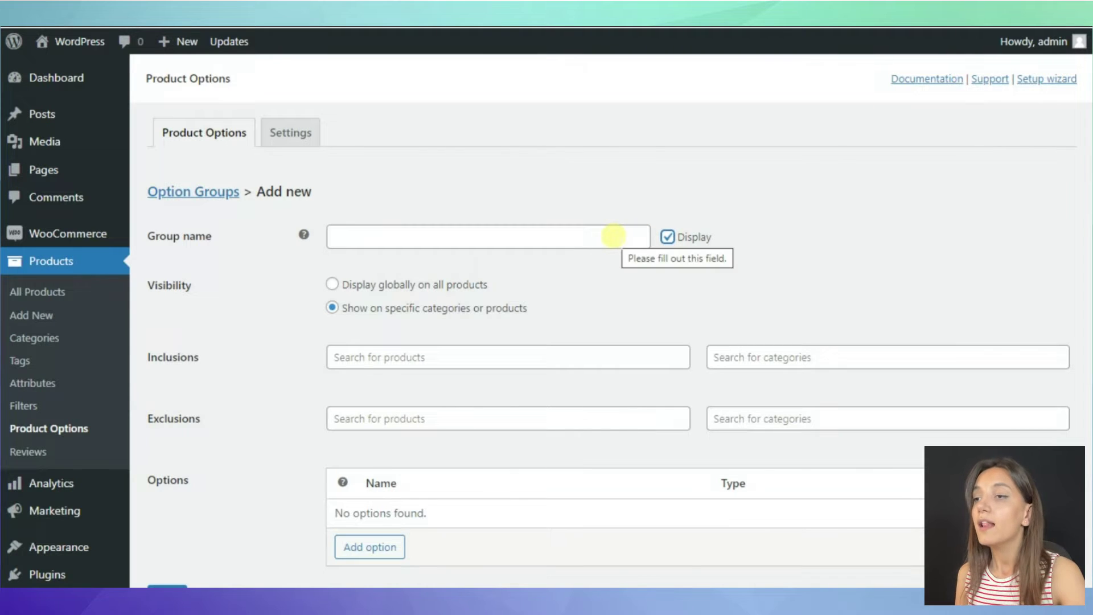
Enter iPhone14 as the new option group's name
click(613, 236)
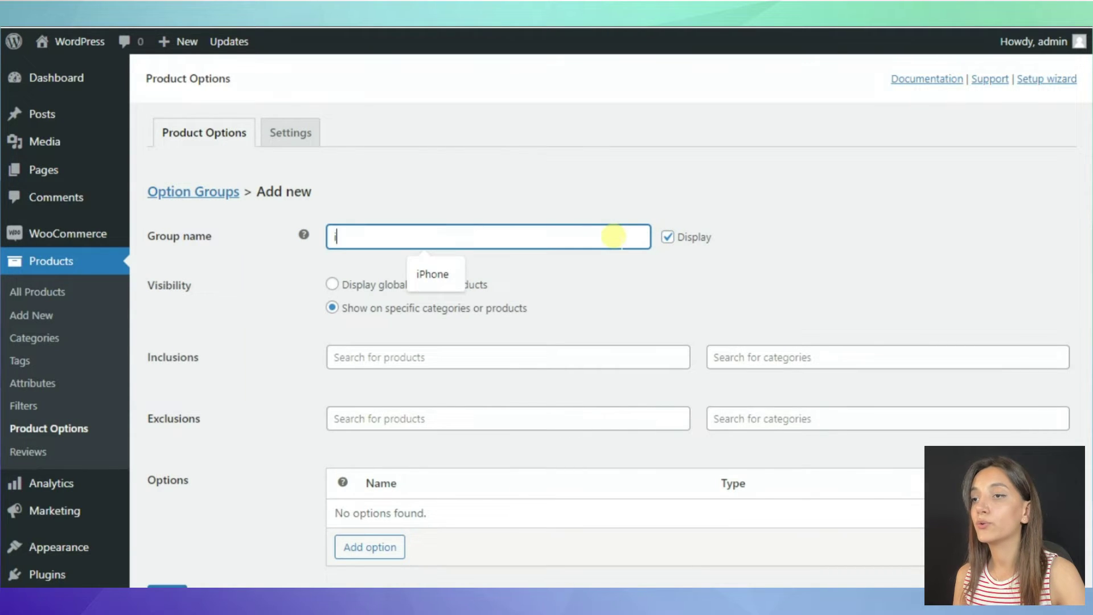
text(iPhone14)
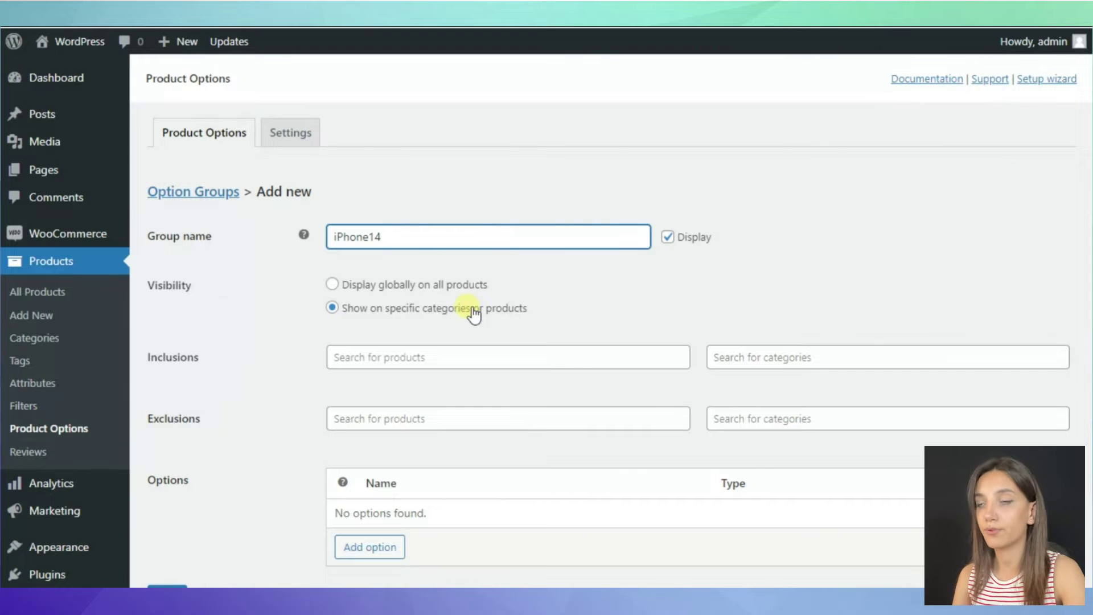
scroll(471, 313, down, 1)
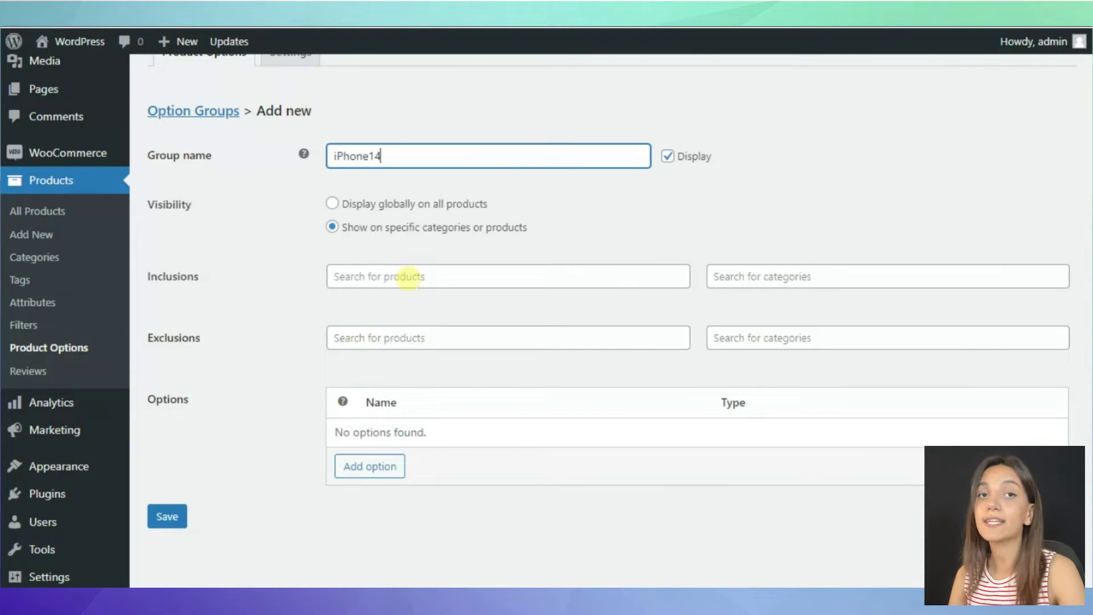
Include the iPhone 14 Plus product in the group
click(408, 278)
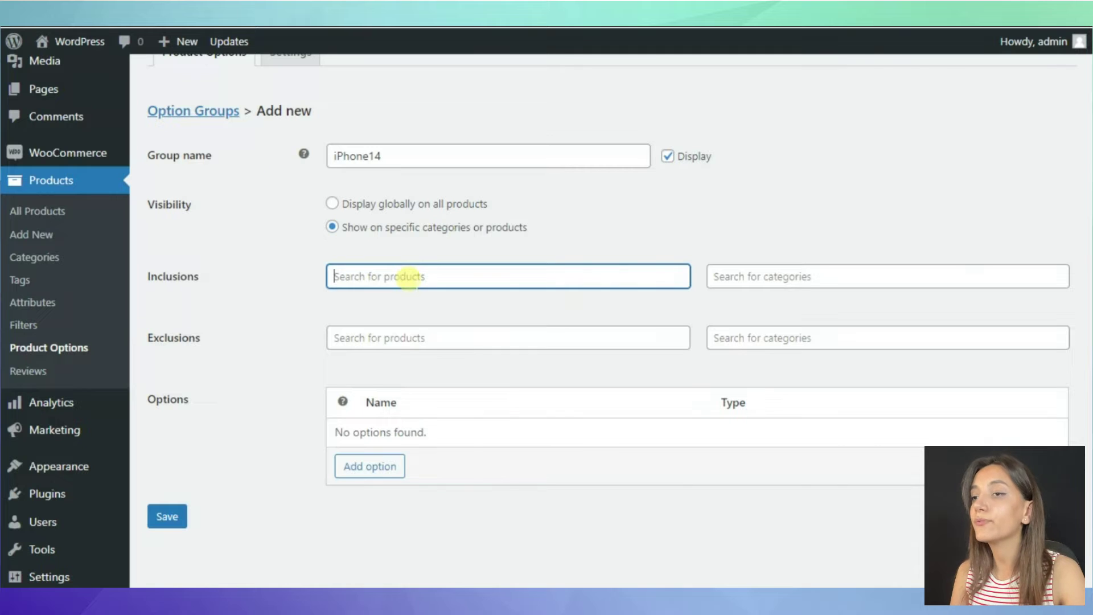
text(iP)
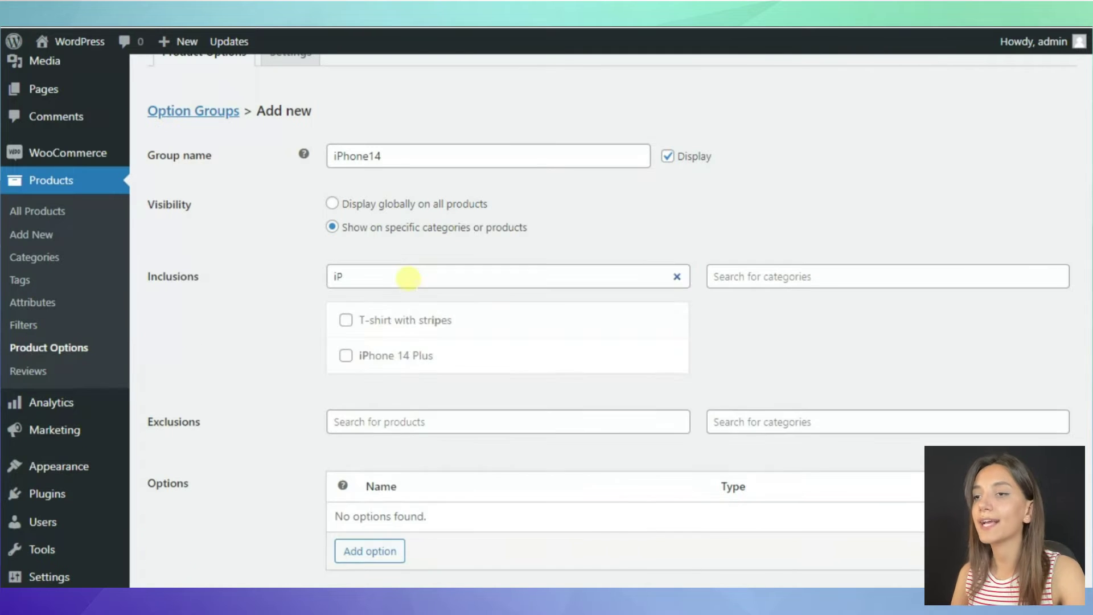
click(345, 355)
scroll(317, 354, down, 1)
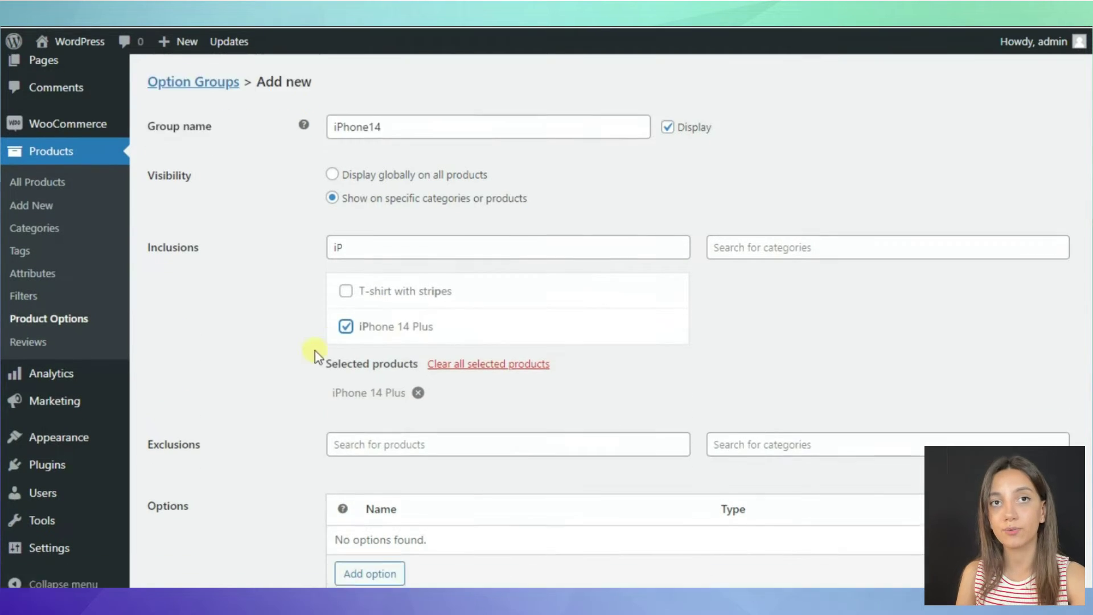
scroll(313, 354, down, 2)
Exclude the four T-shirts: with stripes, plain T-shirt, Women T-Shirt with print, and Oversize
click(343, 345)
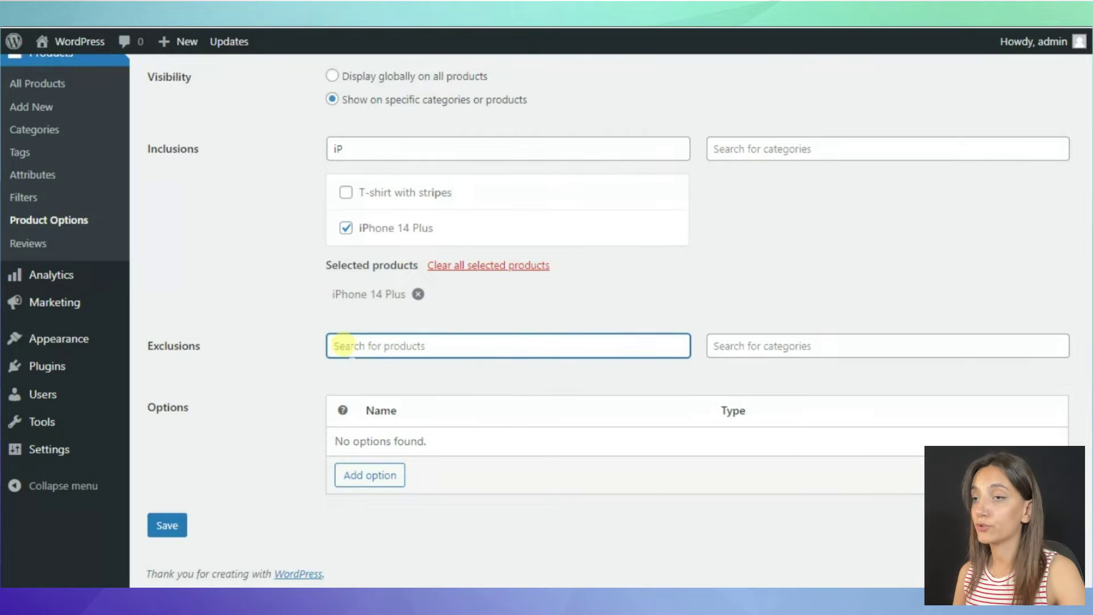
text(T)
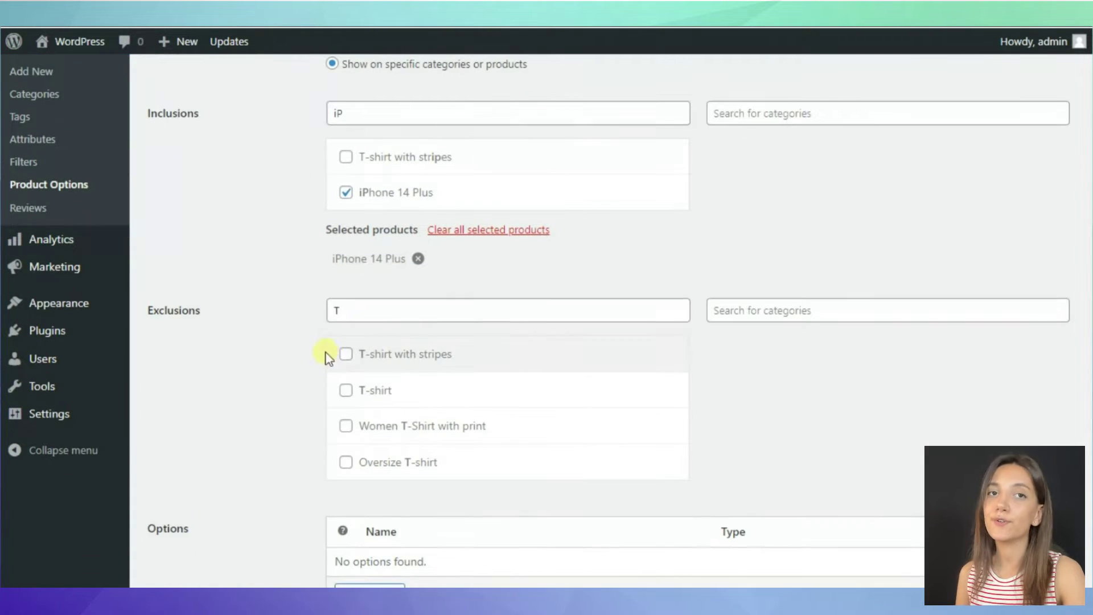
click(345, 354)
click(346, 390)
click(345, 426)
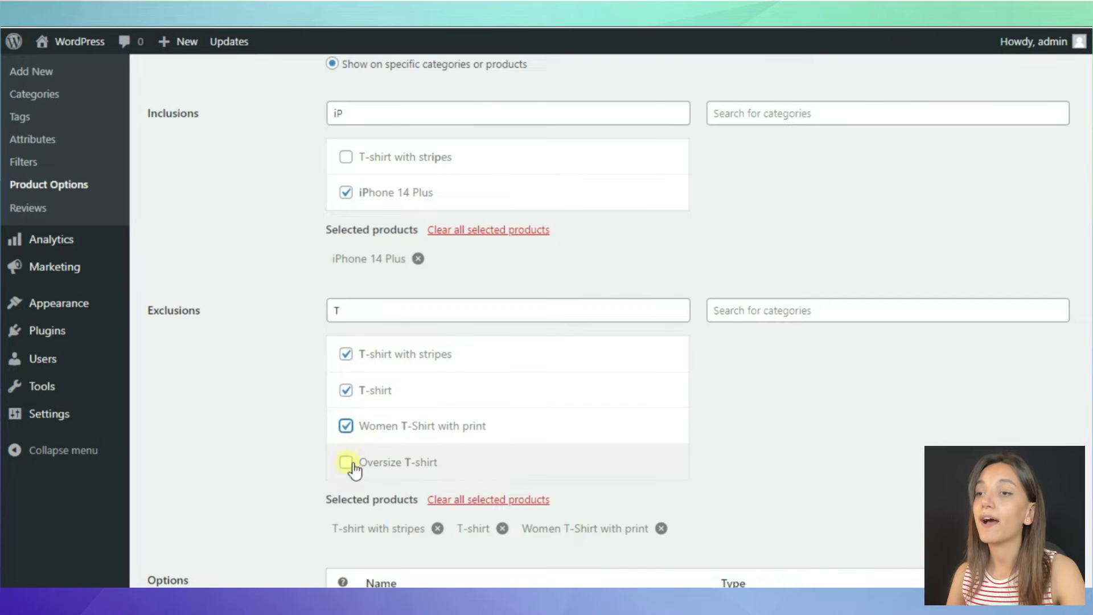
click(345, 461)
scroll(251, 421, down, 3)
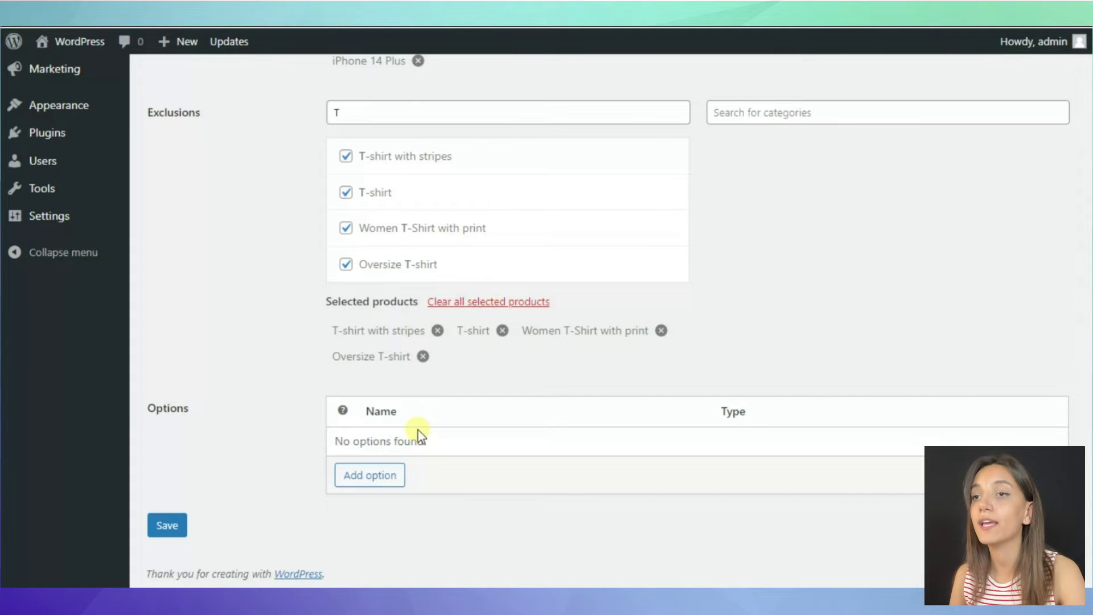
click(391, 473)
Name the first option Phone Model, leaving its Display setting switched on
scroll(393, 471, down, 2)
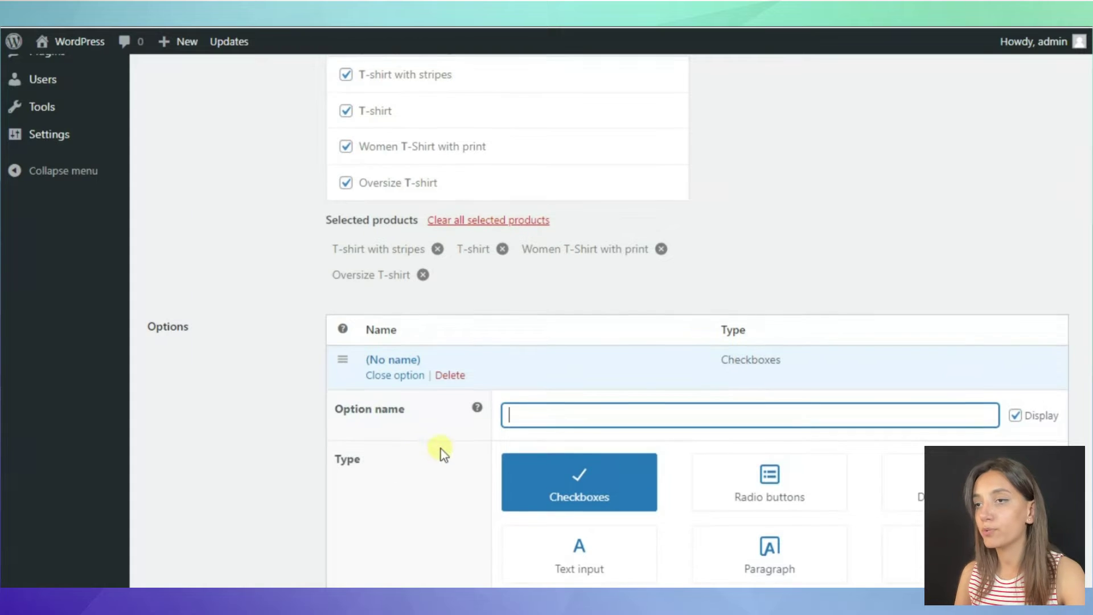
scroll(441, 450, down, 3)
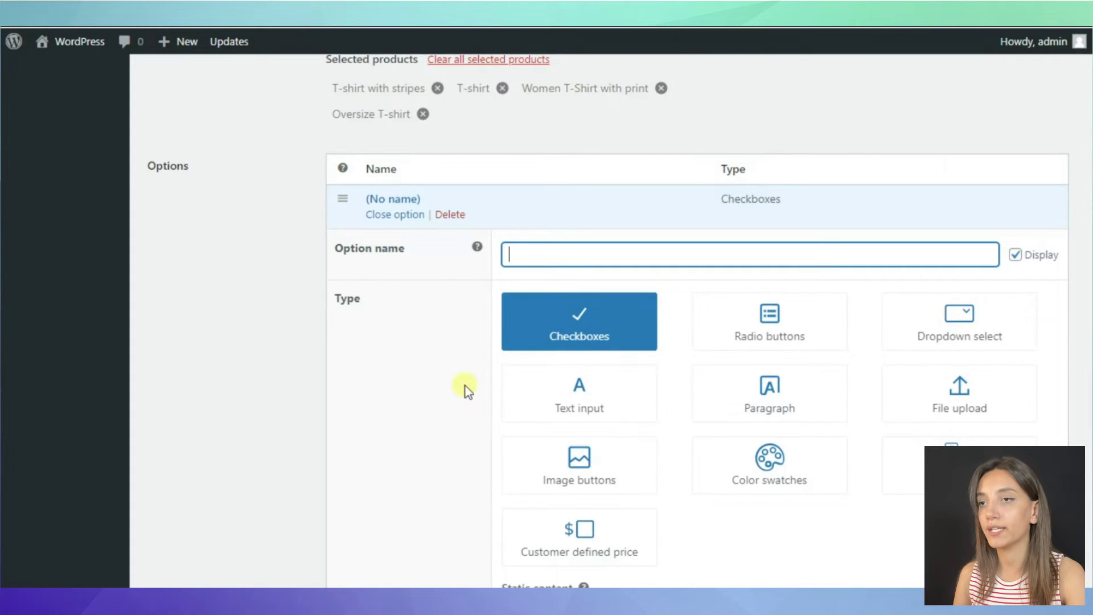
text(Pho)
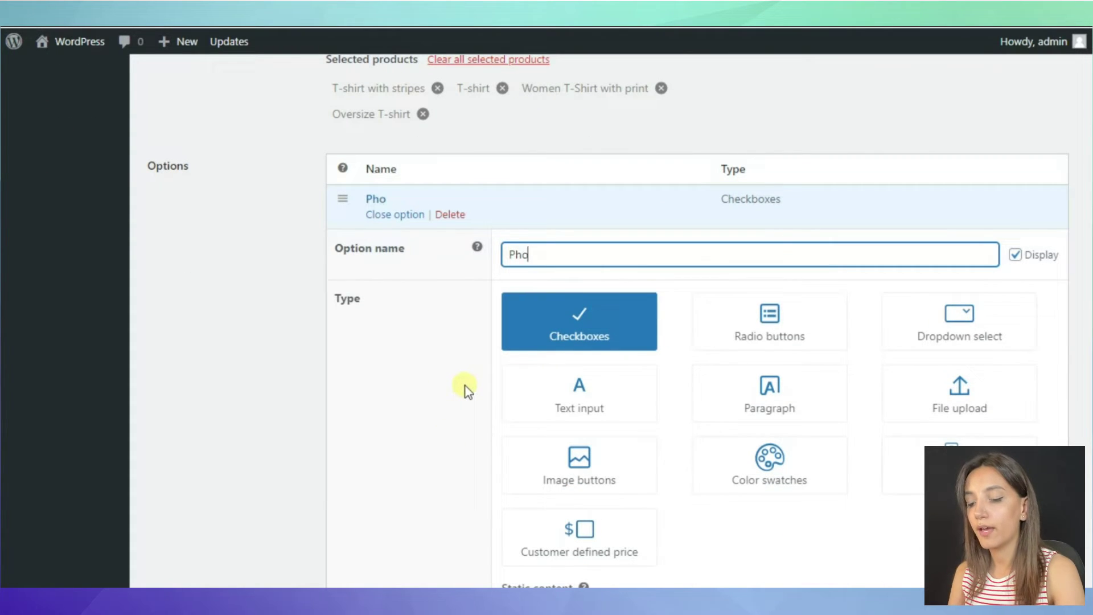
text(ne Model)
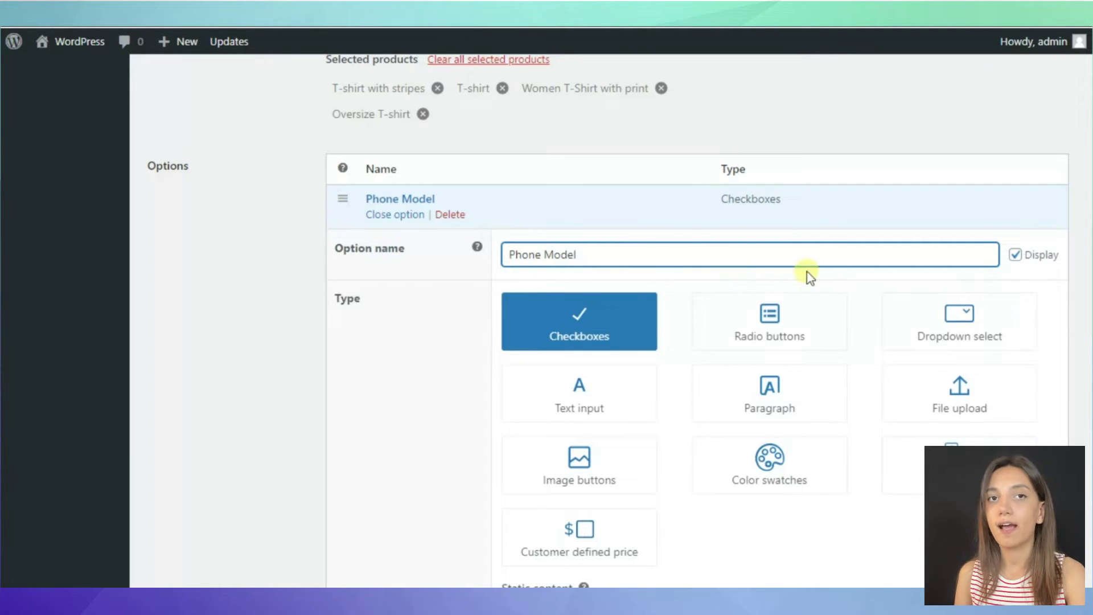
click(1019, 259)
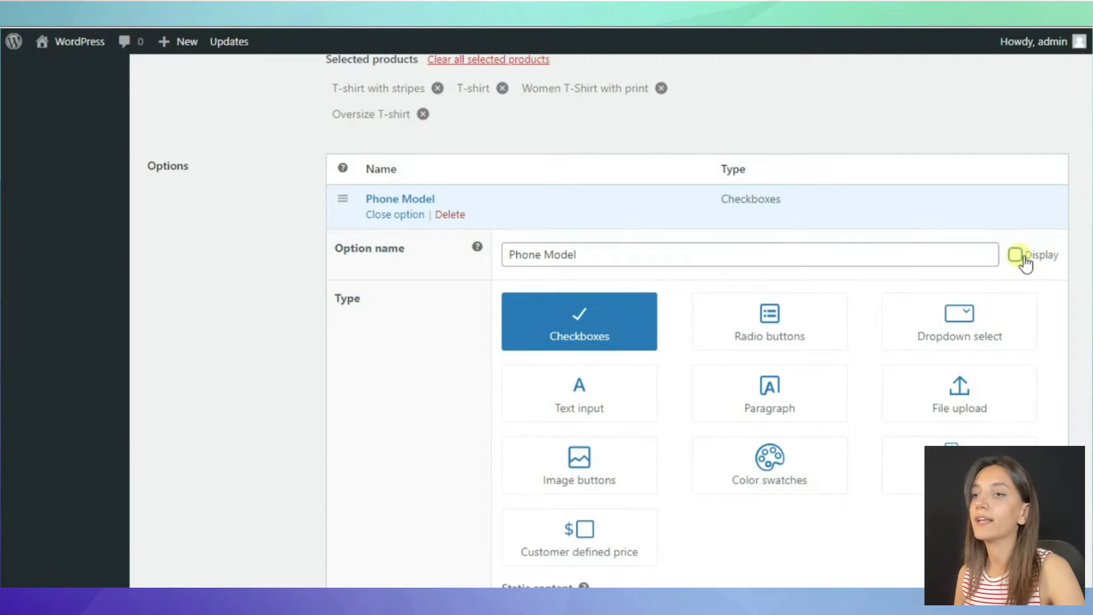
click(1016, 255)
scroll(1025, 263, down, 3)
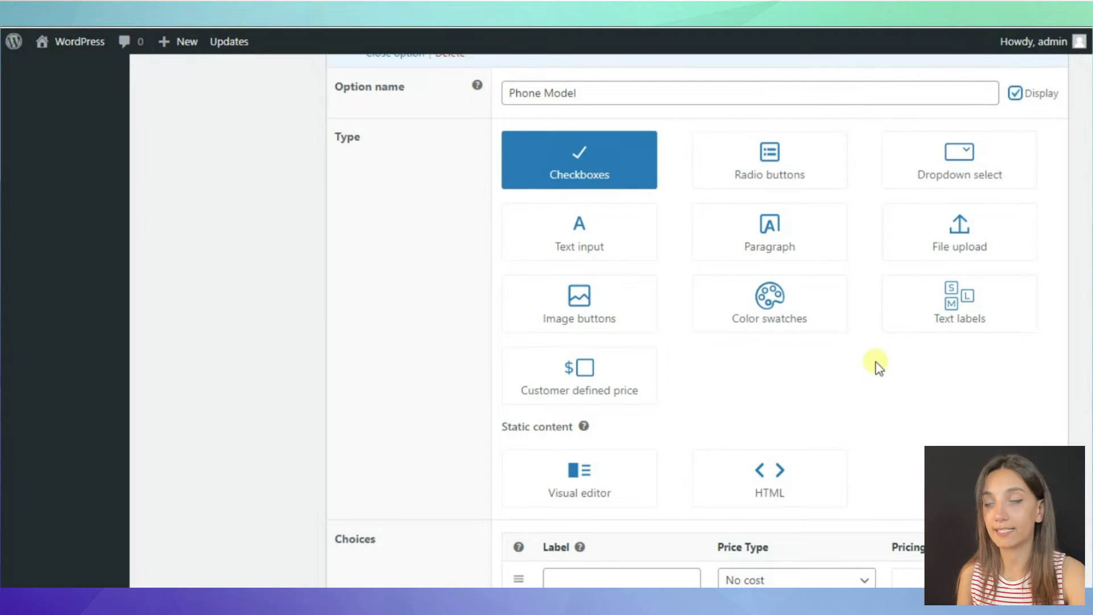
Make Phone Model a dropdown with choices iPhone 14 and iPhone 14 Plus
click(957, 159)
scroll(587, 256, down, 6)
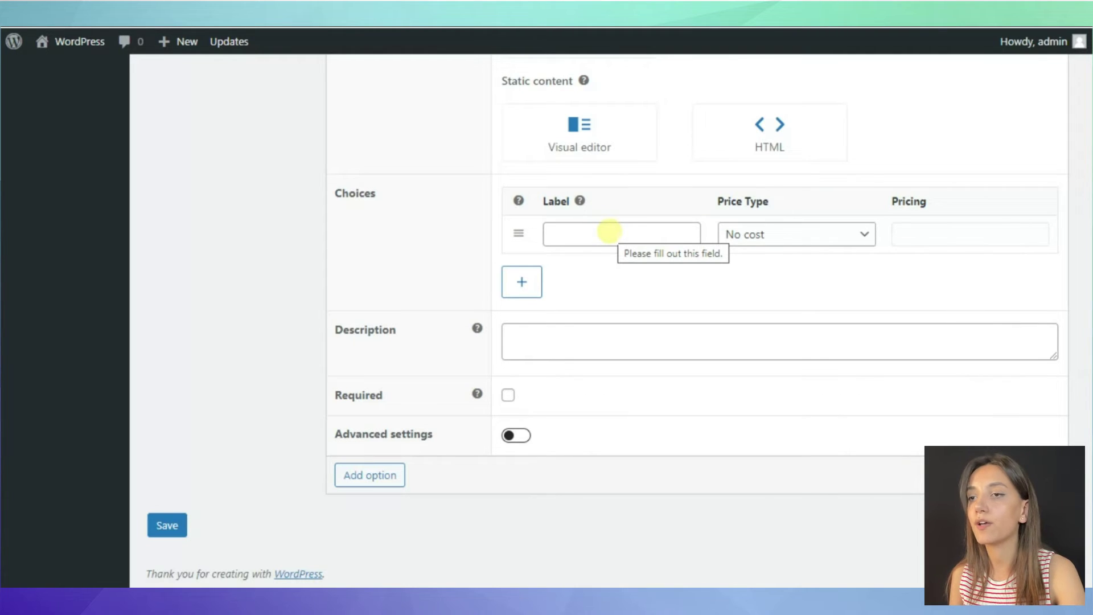
click(609, 231)
text(i)
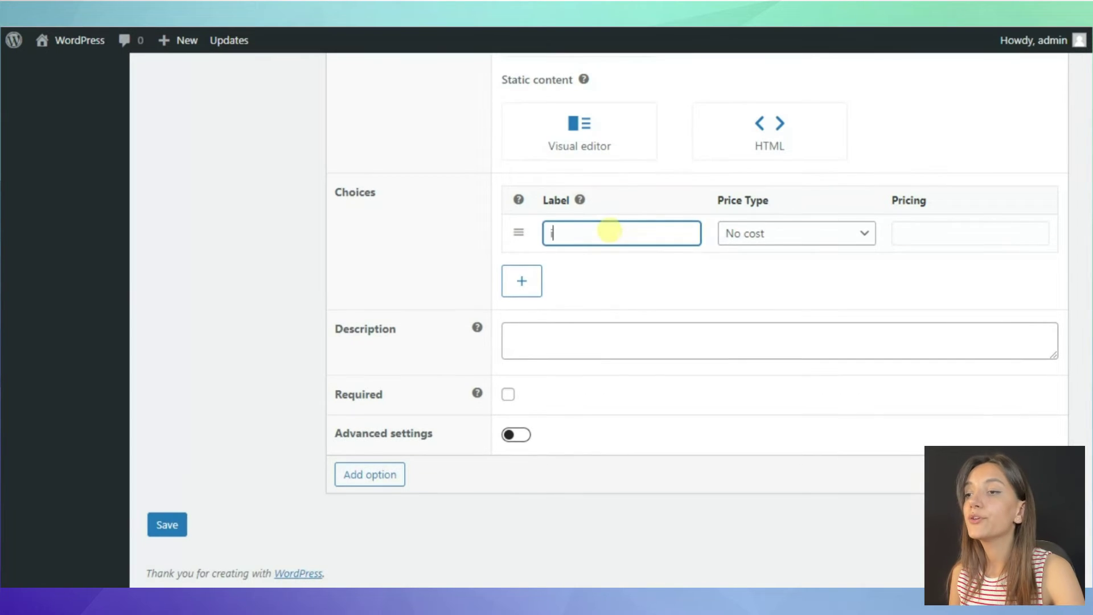
text(Phone 14)
click(521, 281)
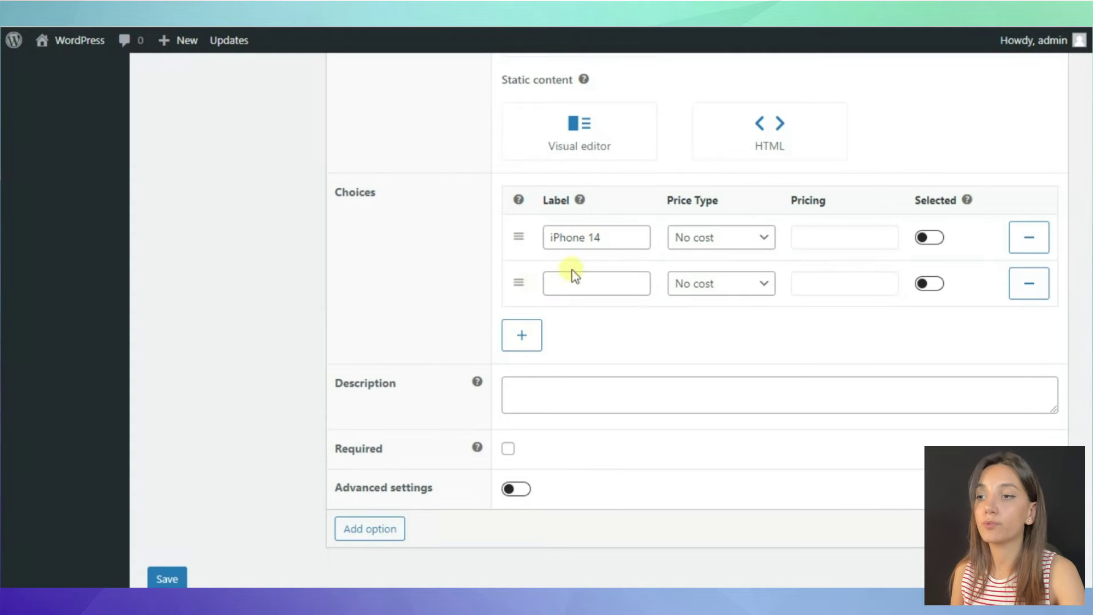
click(580, 279)
text(iPhone 14 Plus)
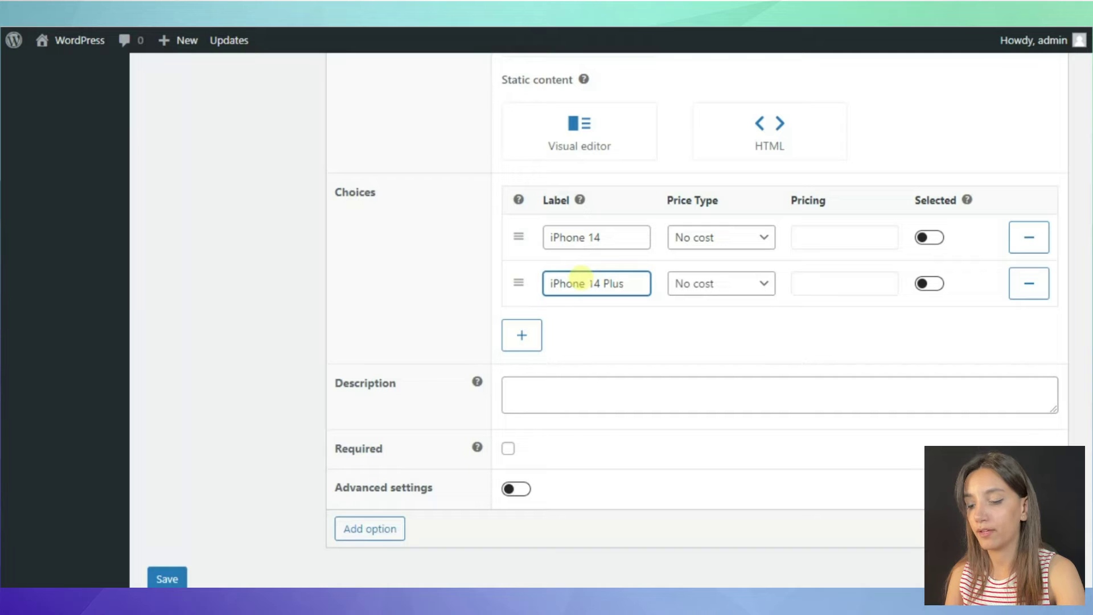
Add the iPhone 14 Pro and iPhone 14Pro Max choices to the model list
click(522, 335)
click(595, 327)
text(iP)
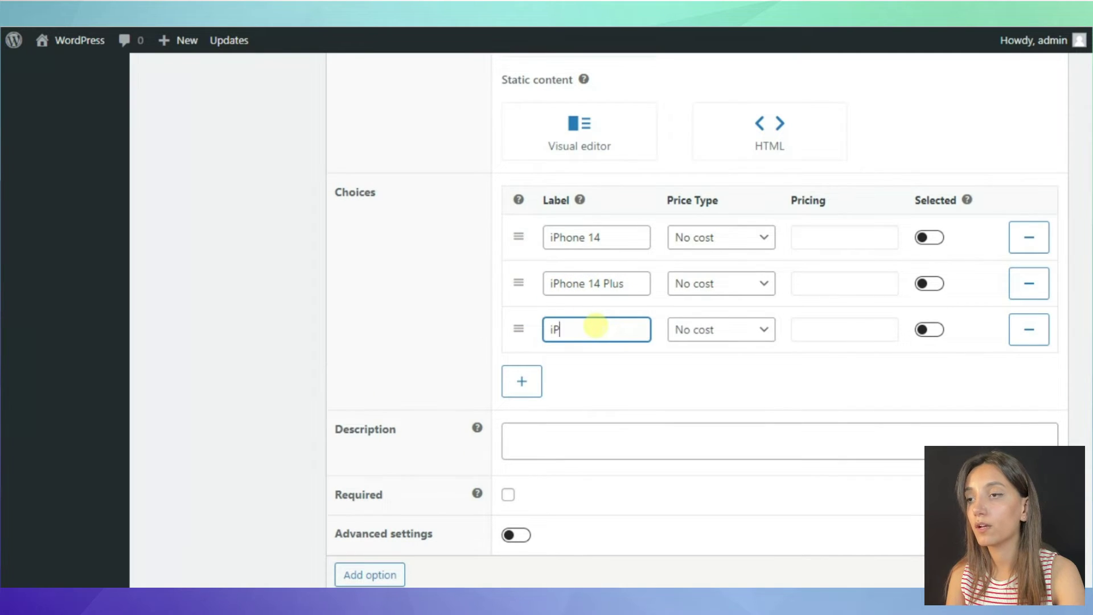
text(hone 14 Plus)
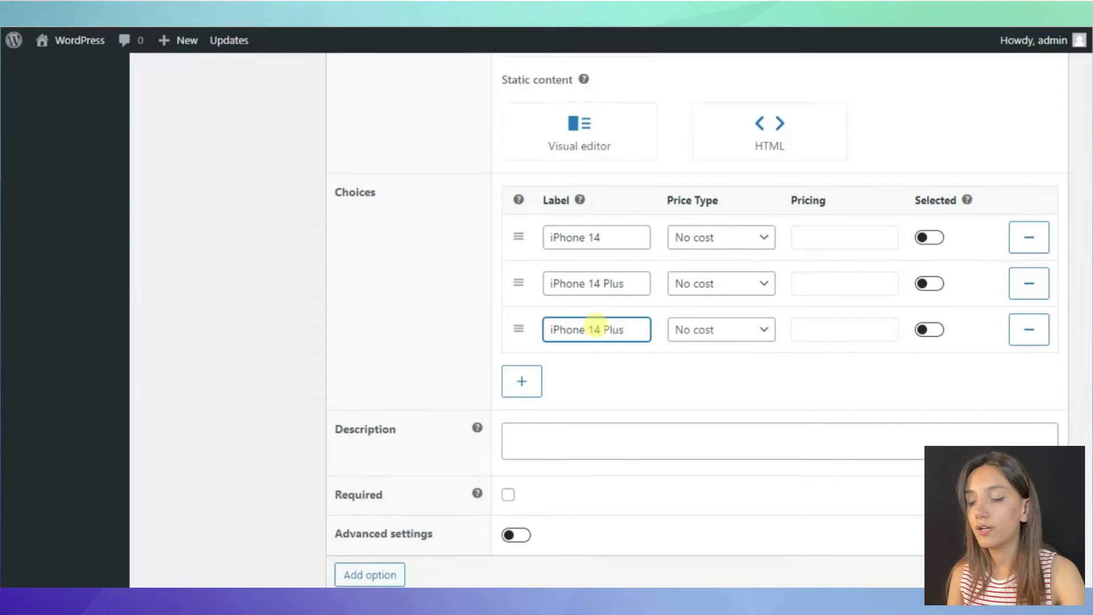
triple_click(618, 329)
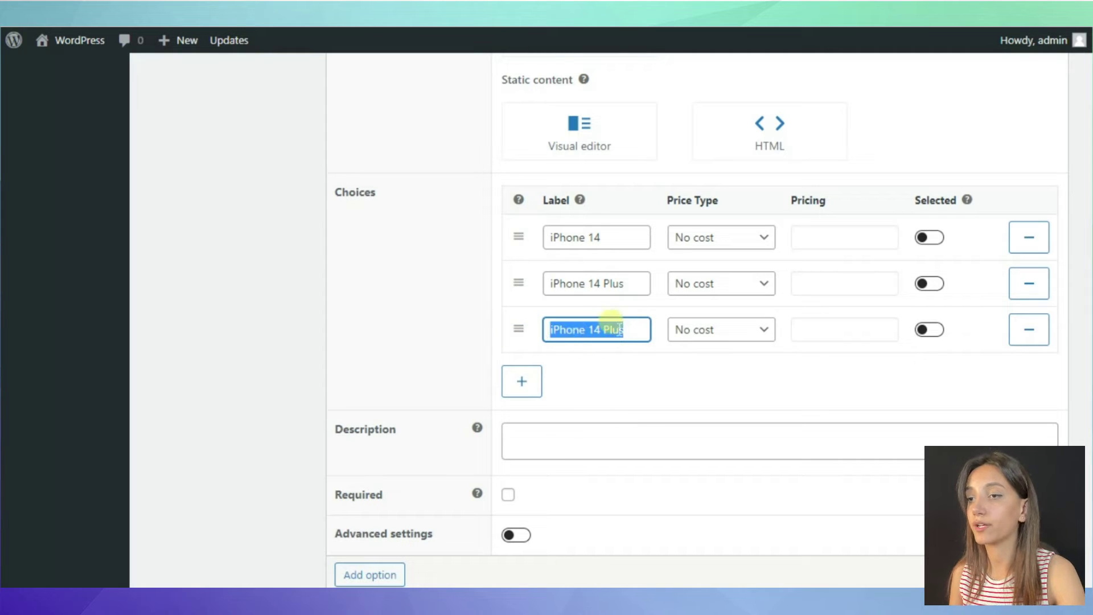
key(BackSpace)
text(iPhon)
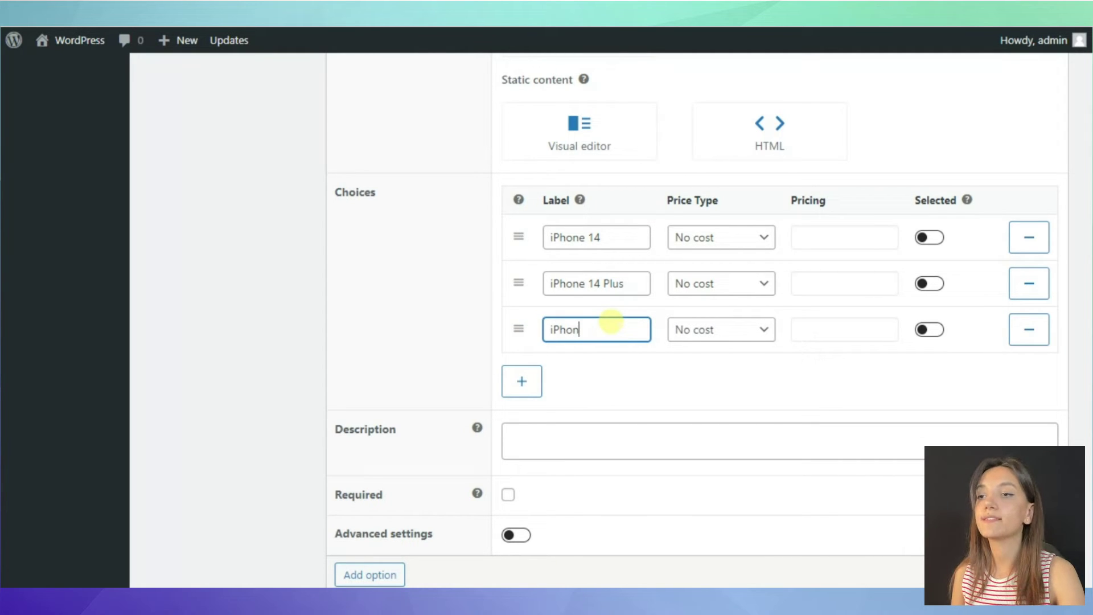
text(e 14 Pro)
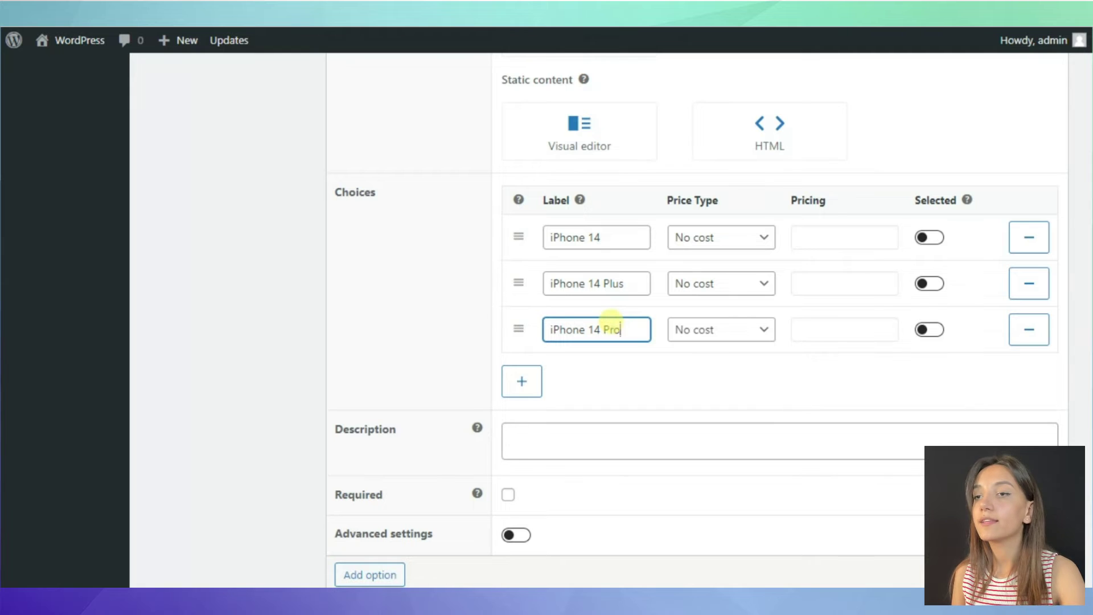
click(521, 382)
click(595, 374)
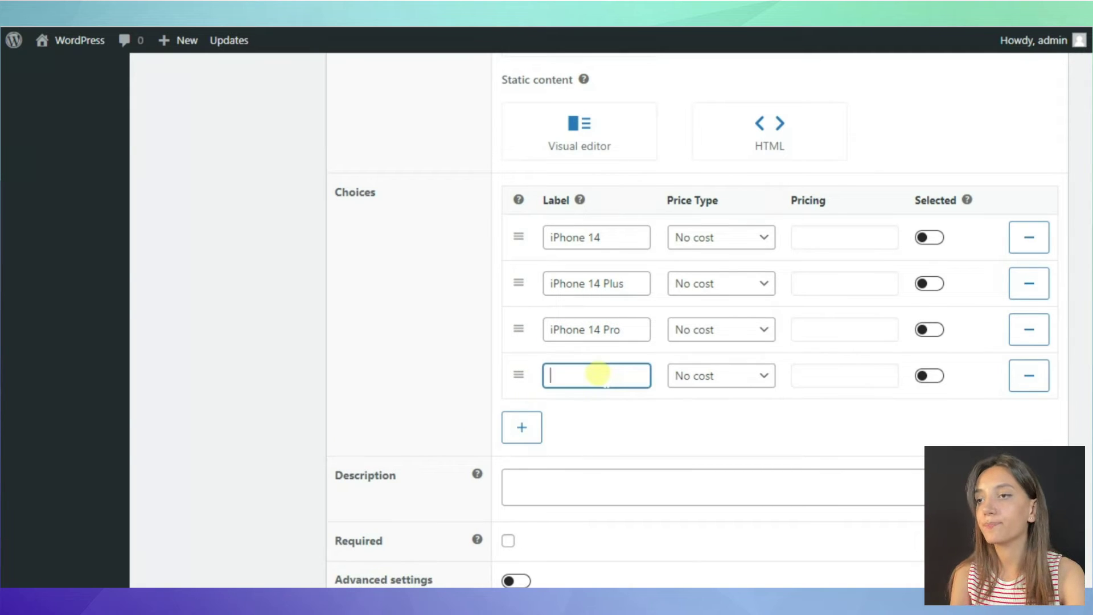
text(iPhone 14)
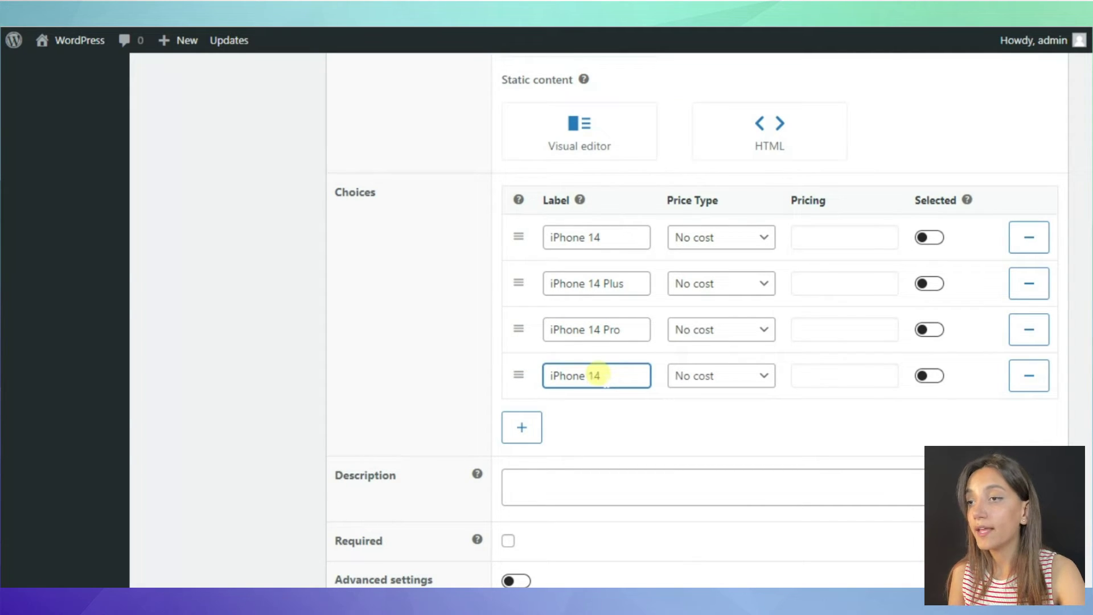
text(Pro)
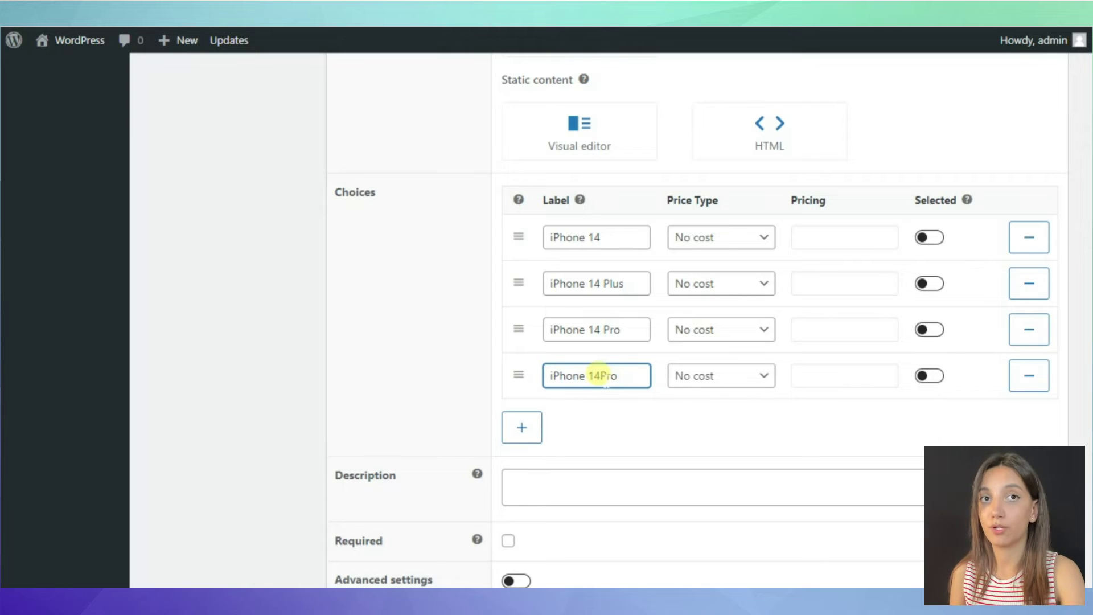
text( Max)
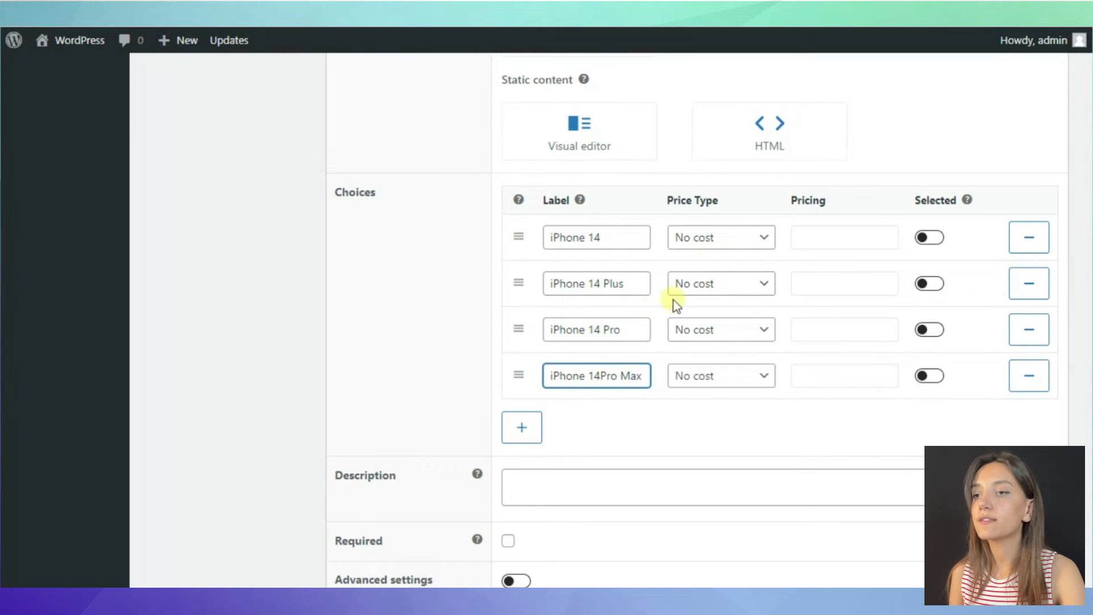
click(723, 242)
Keep iPhone 14 at no cost; set percentage increases for the other three, 10% for Plus
click(780, 236)
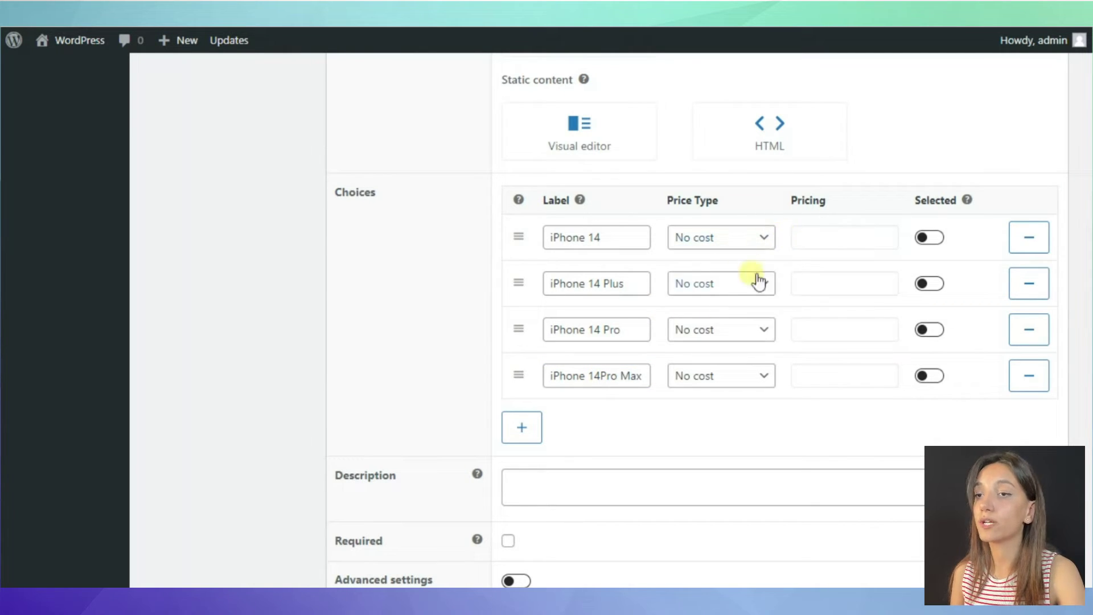
click(759, 280)
click(753, 352)
click(759, 332)
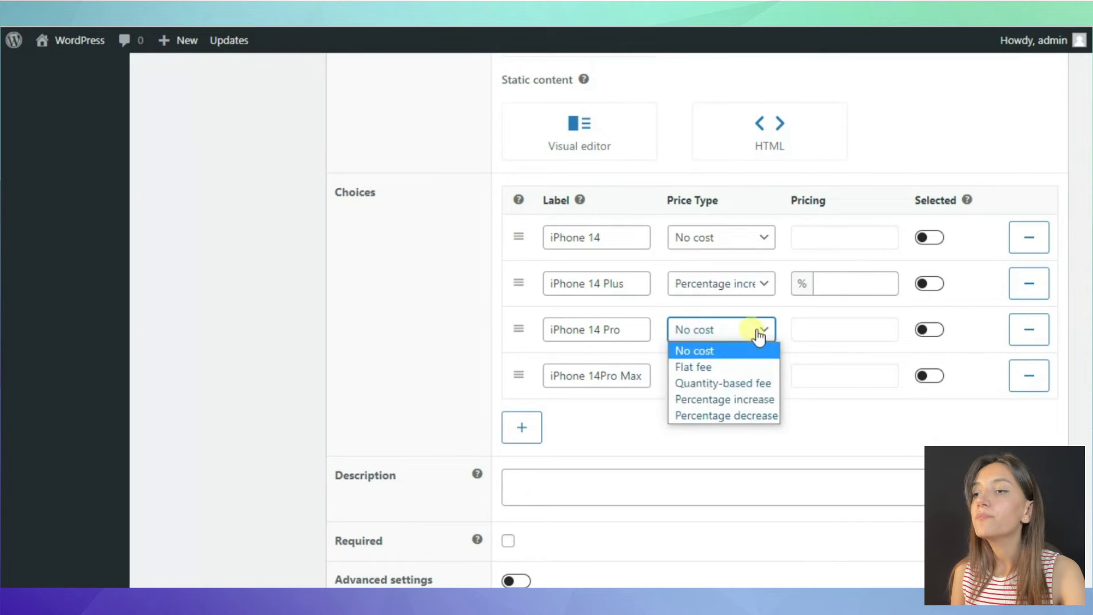
click(754, 400)
click(751, 382)
click(755, 444)
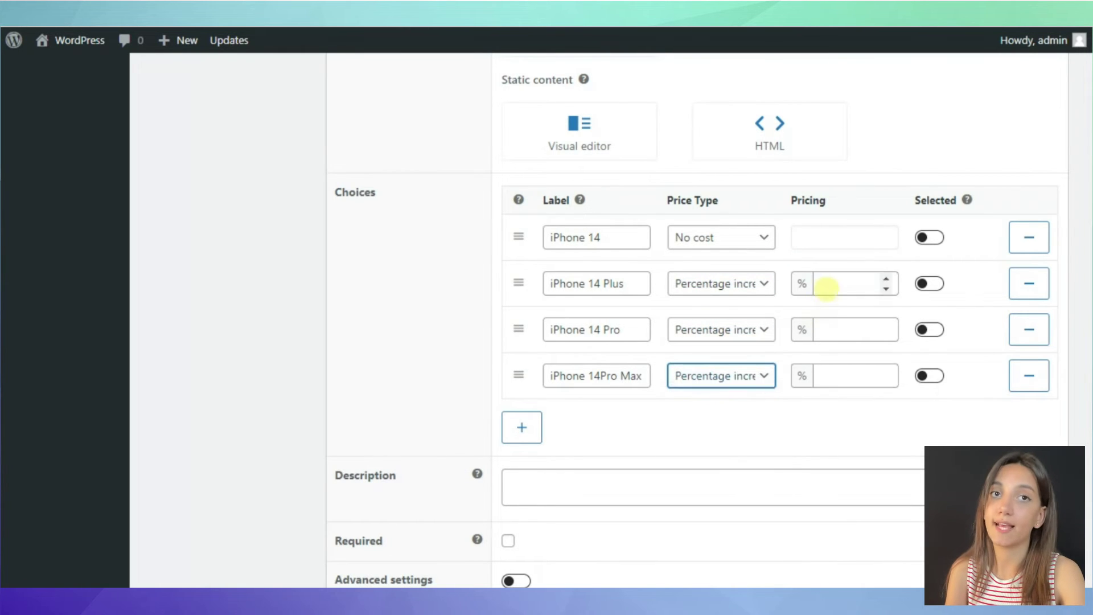
click(826, 284)
text(10)
Make Phone Model required and add a second option to the group
scroll(706, 427, down, 3)
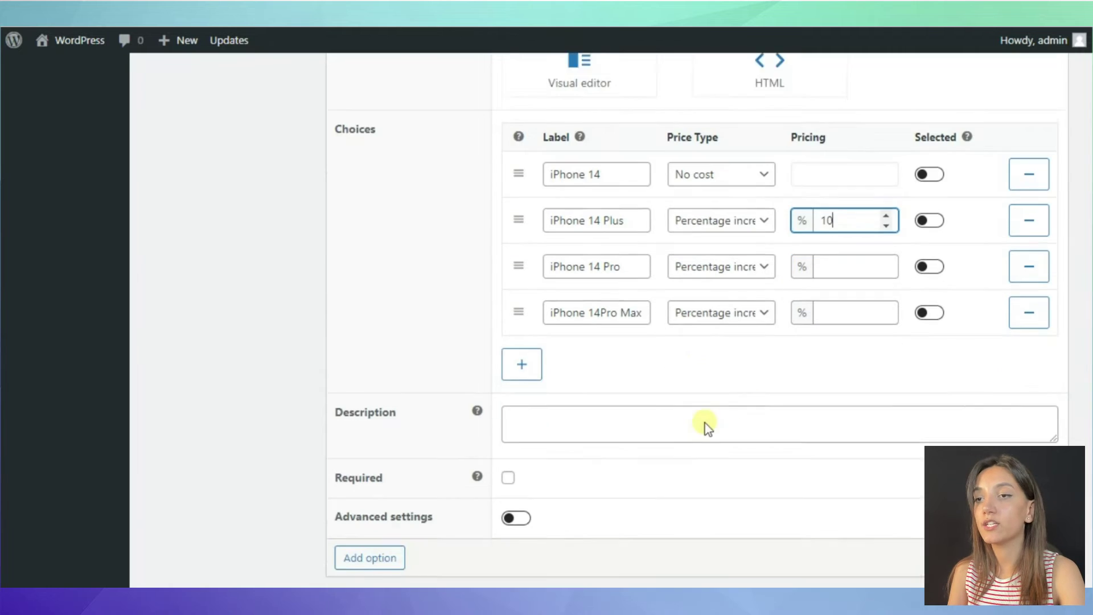
click(509, 395)
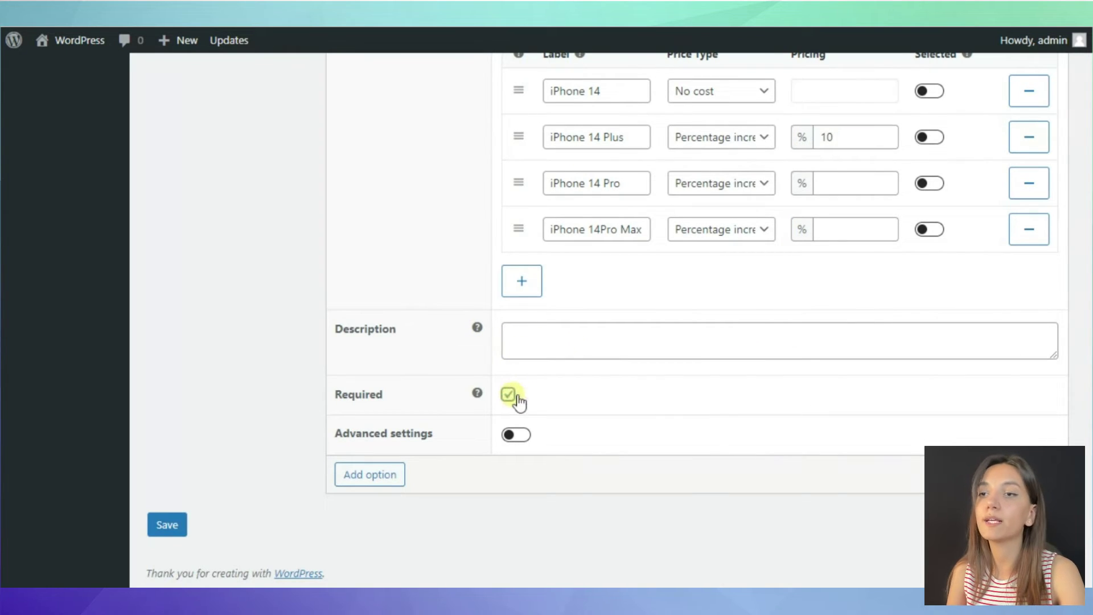
click(518, 435)
scroll(519, 442, down, 4)
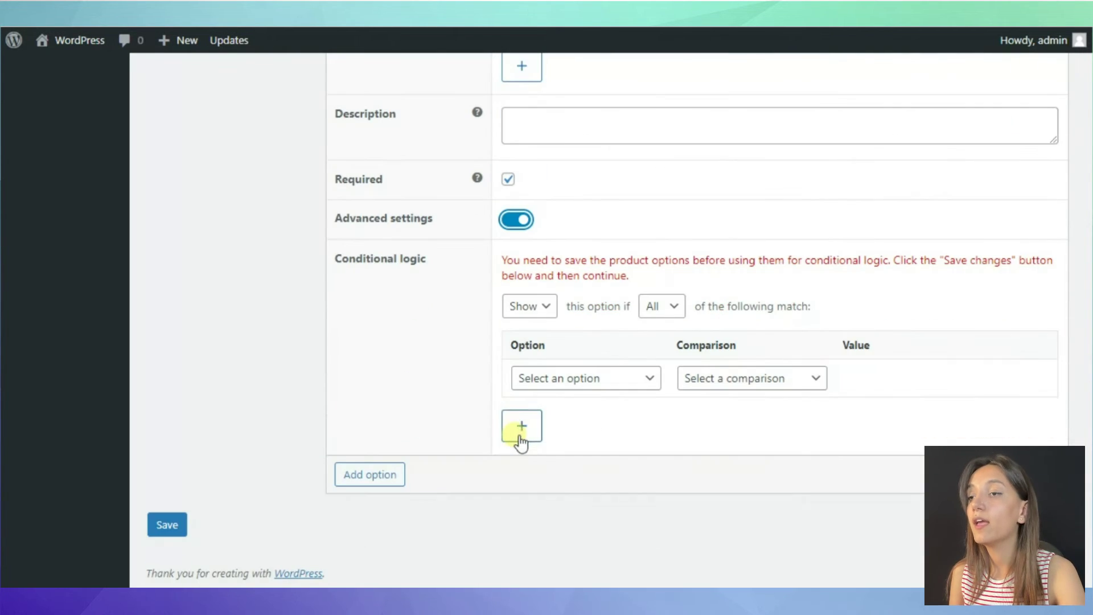
click(524, 221)
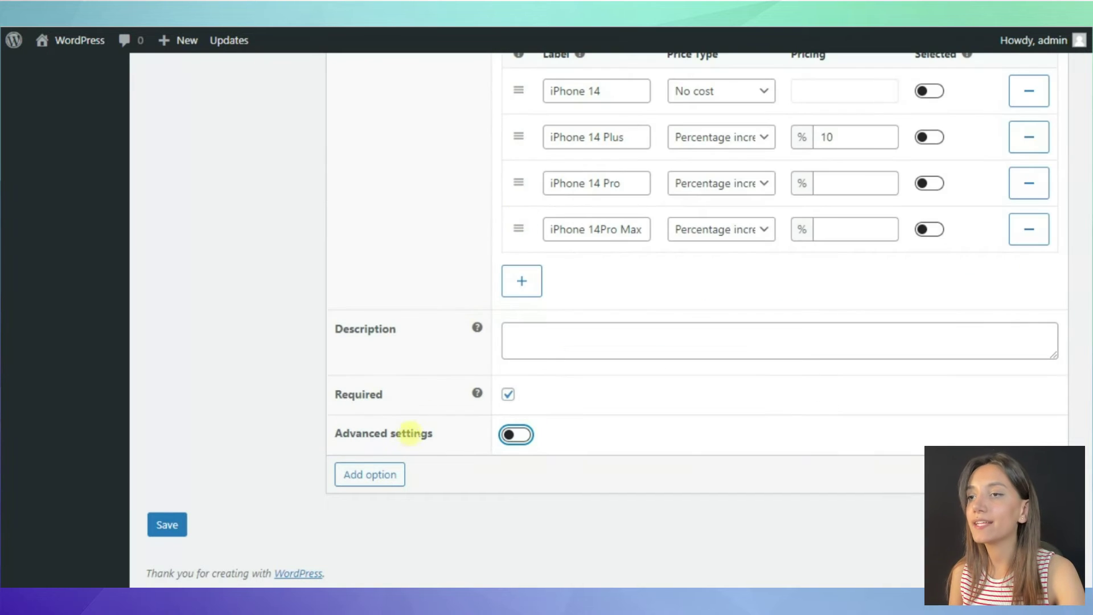
click(393, 476)
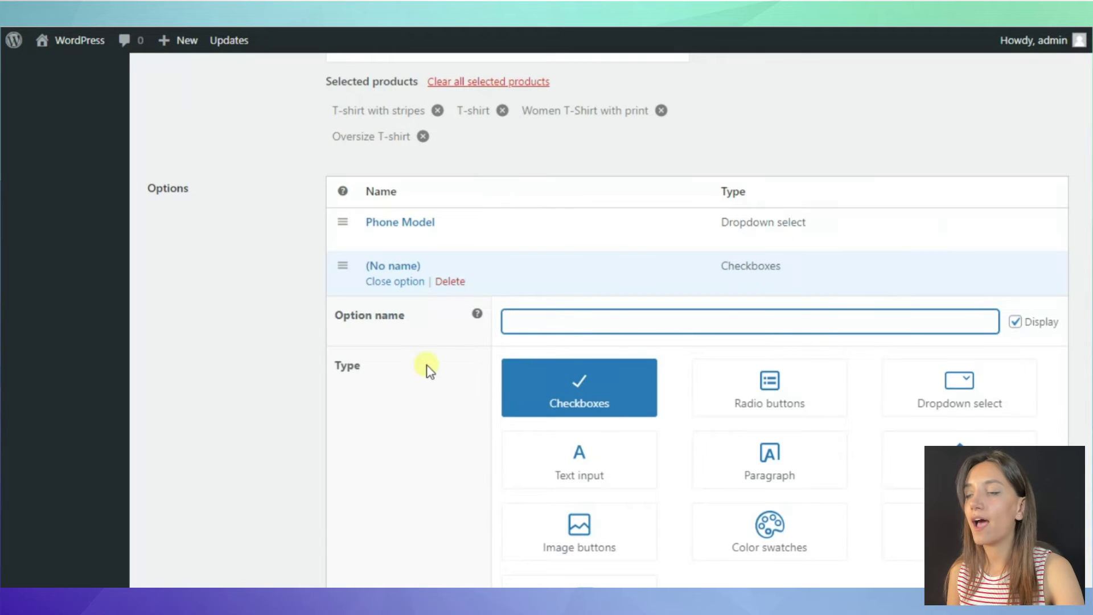
Name the option Color, make it colour swatches, and label the first choice Black
text(Color)
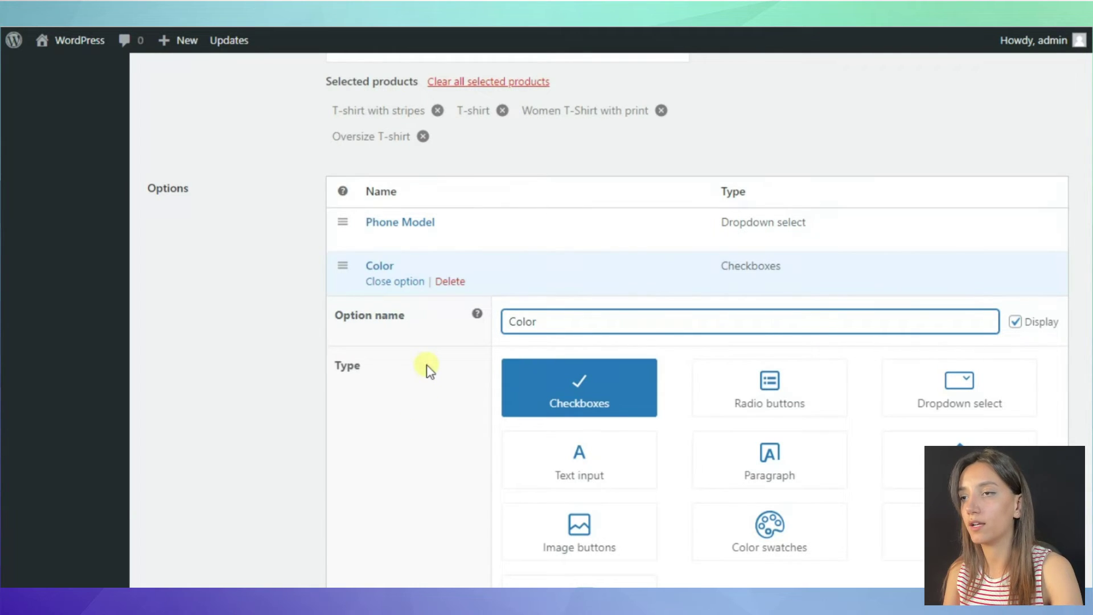
scroll(428, 370, down, 1)
scroll(428, 370, down, 2)
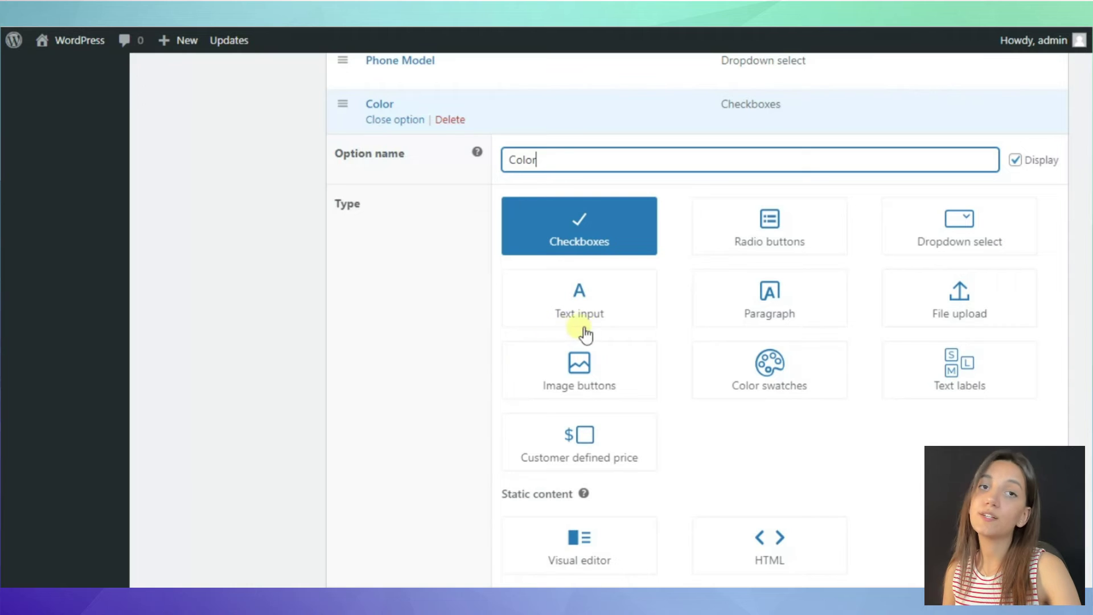
click(787, 367)
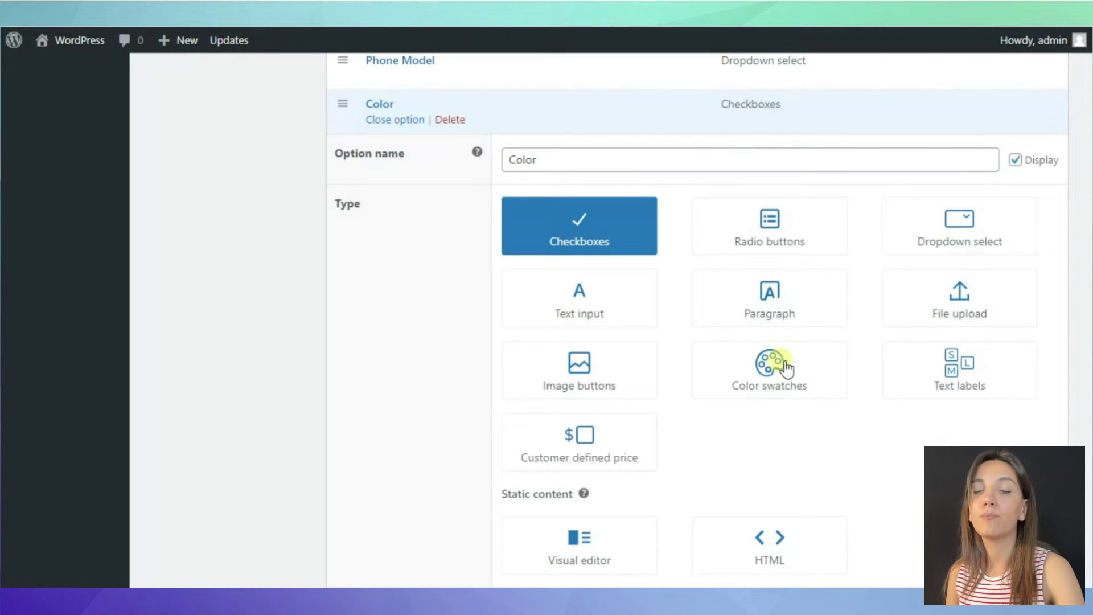
scroll(785, 368, down, 5)
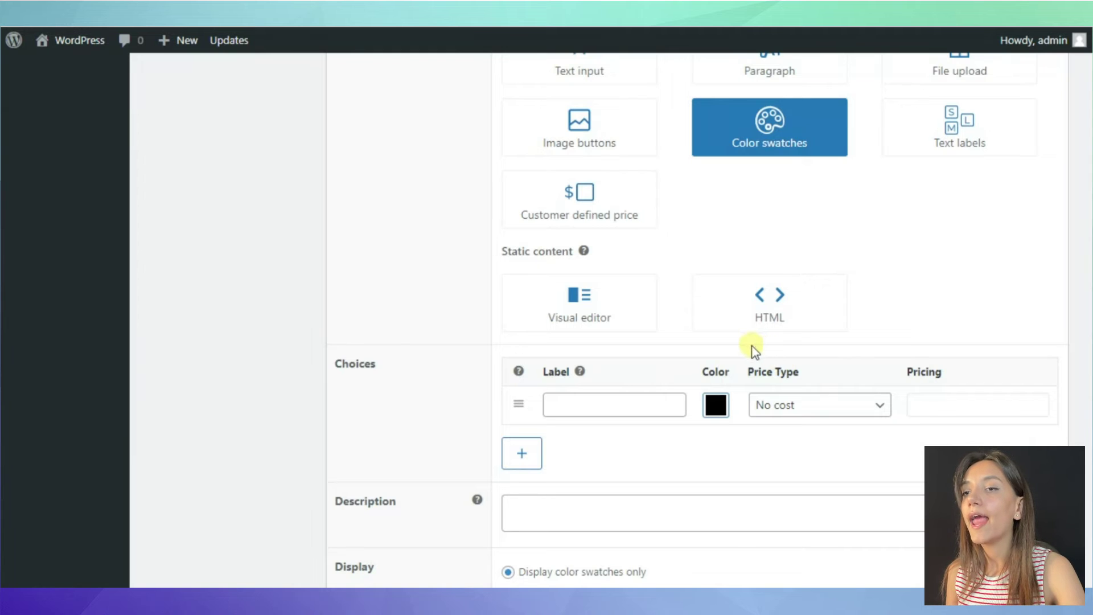
click(627, 407)
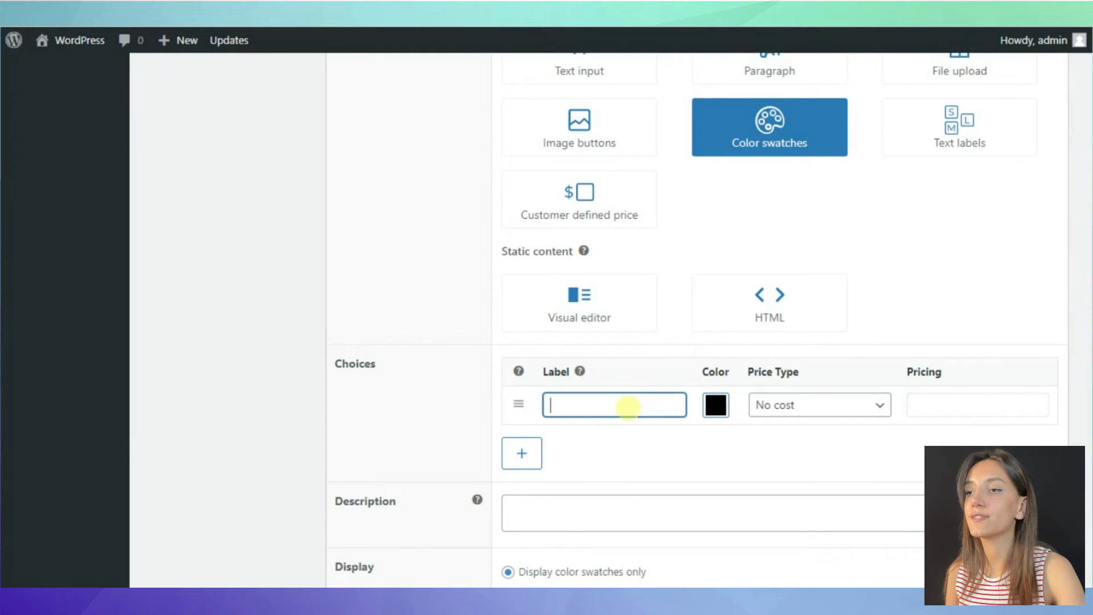
text(Black)
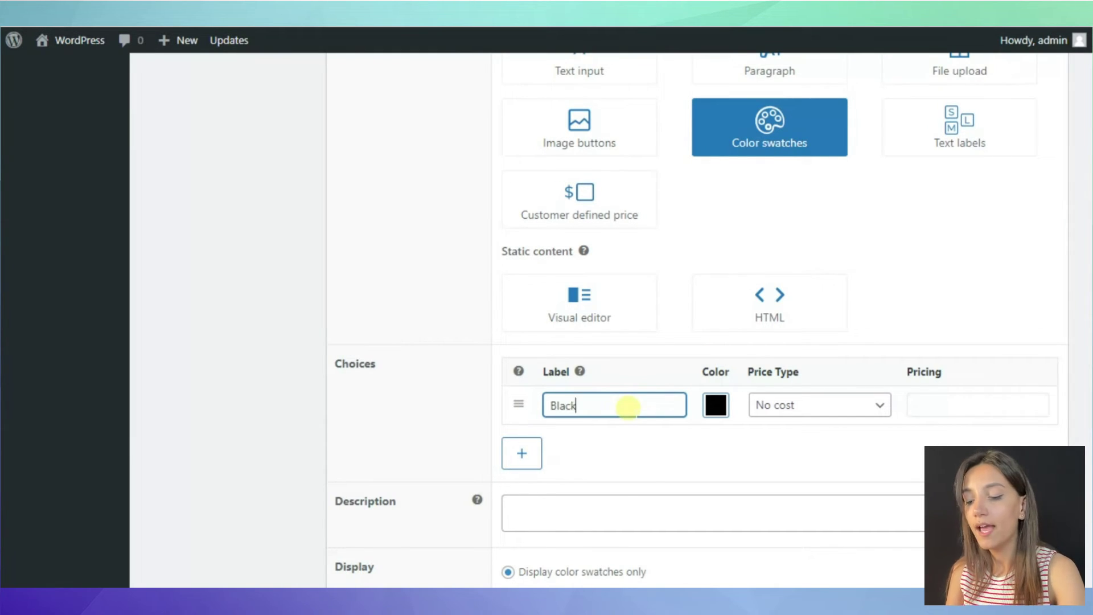
Add a second colour choice labelled Red with a red swatch
scroll(490, 277, down, 3)
click(522, 291)
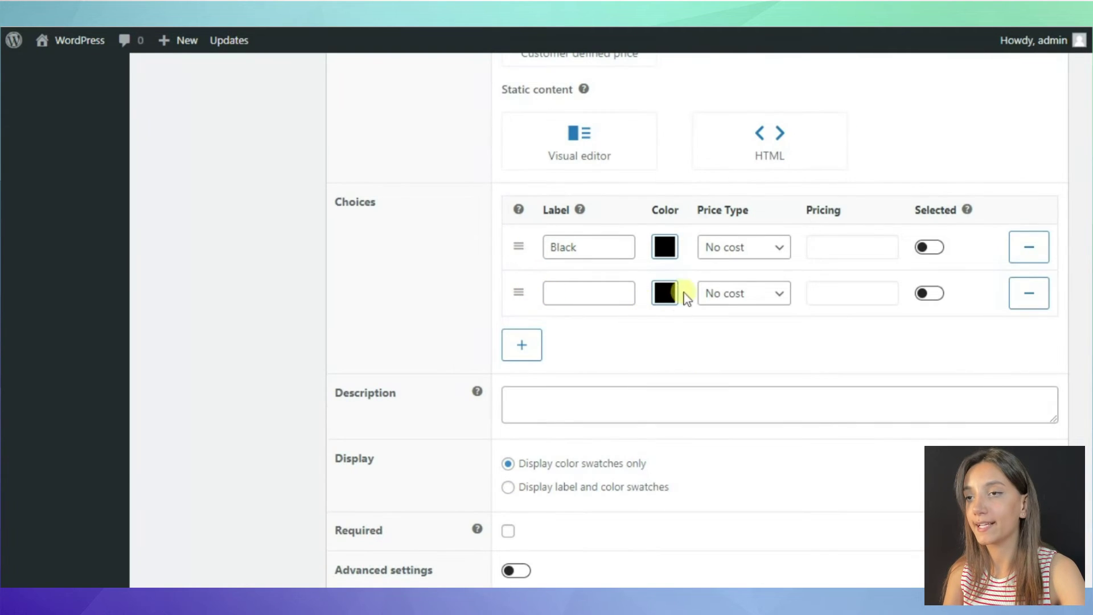
click(664, 293)
click(807, 328)
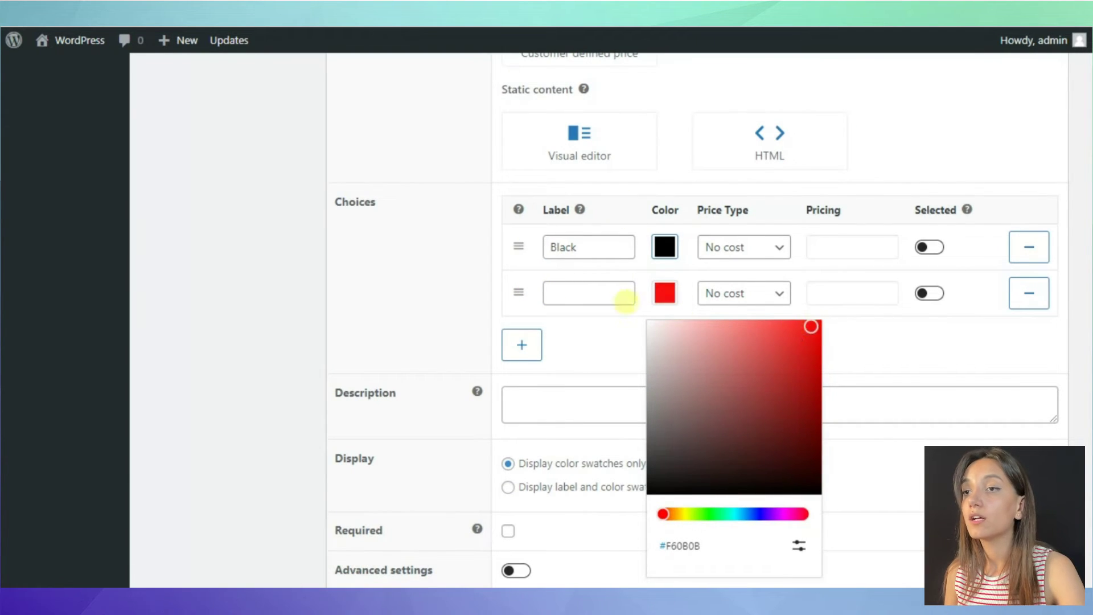
click(586, 293)
text(Red)
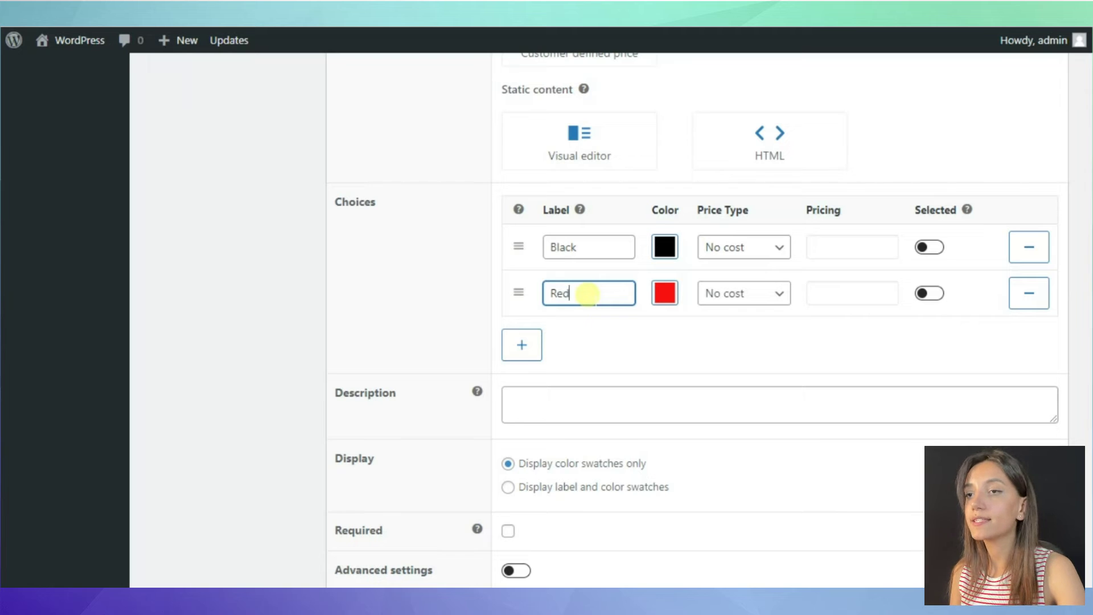
Add a third colour choice labelled White with a white swatch
click(532, 347)
click(560, 345)
text(White)
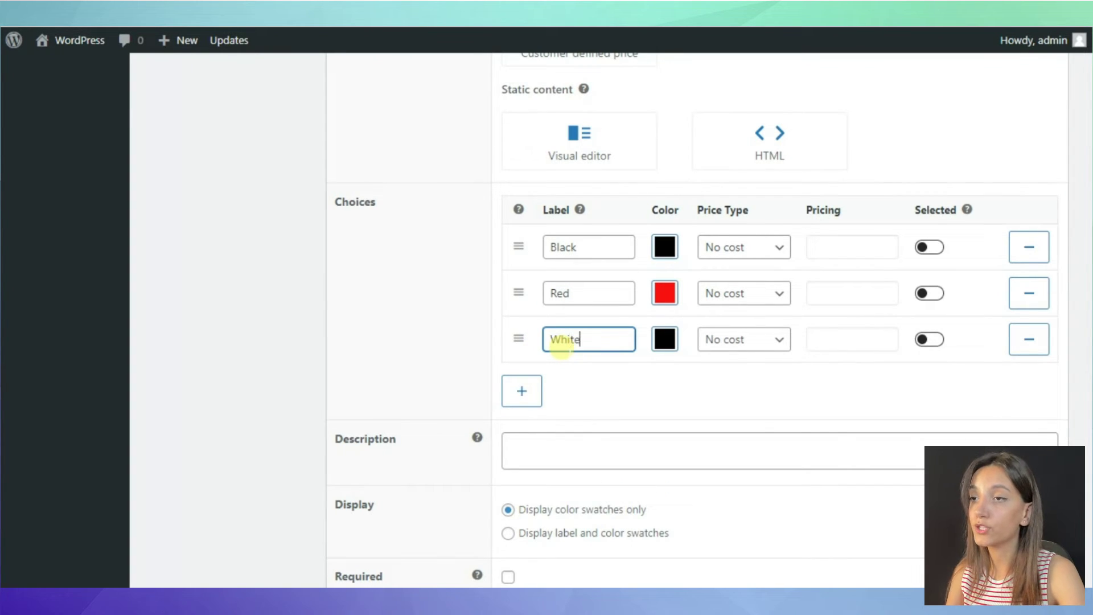
click(664, 339)
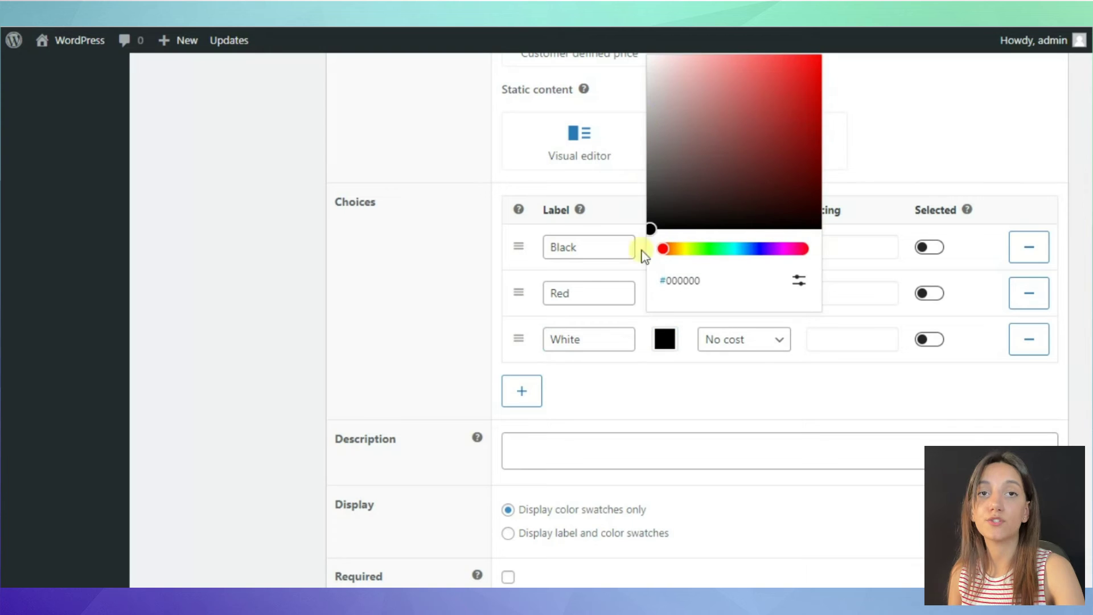
click(650, 58)
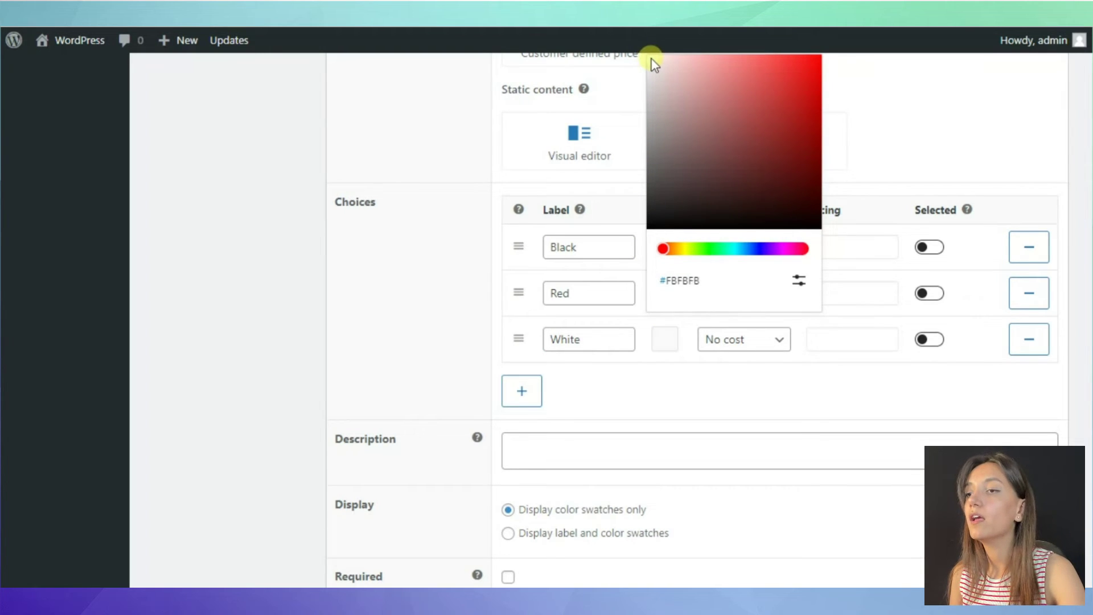
click(591, 397)
Add a new, still unnamed option to the iPhone14 group
scroll(592, 399, down, 1)
scroll(591, 397, down, 3)
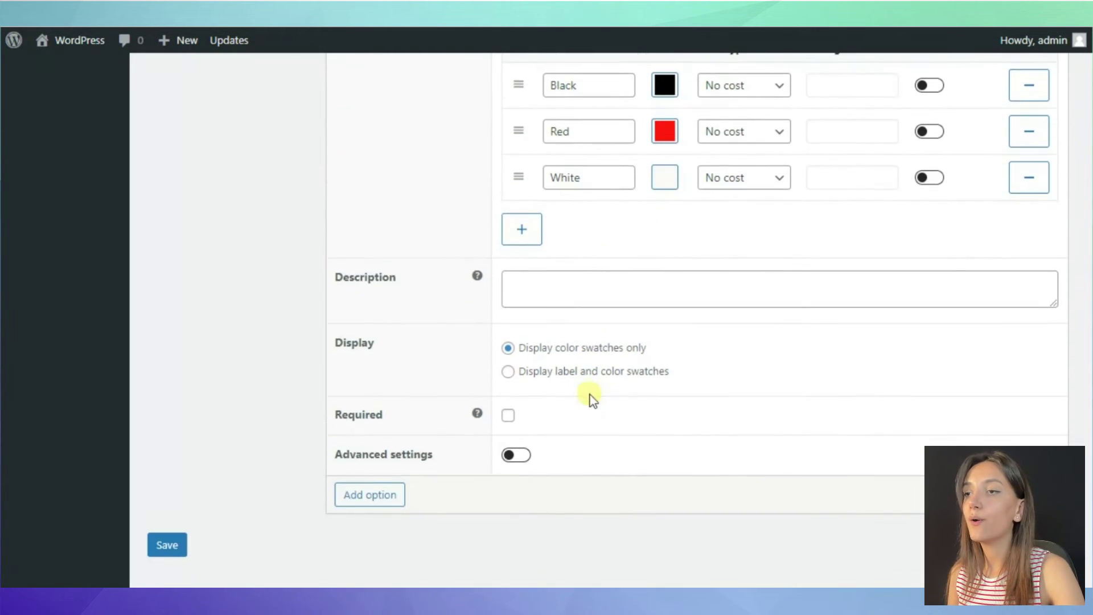
click(367, 495)
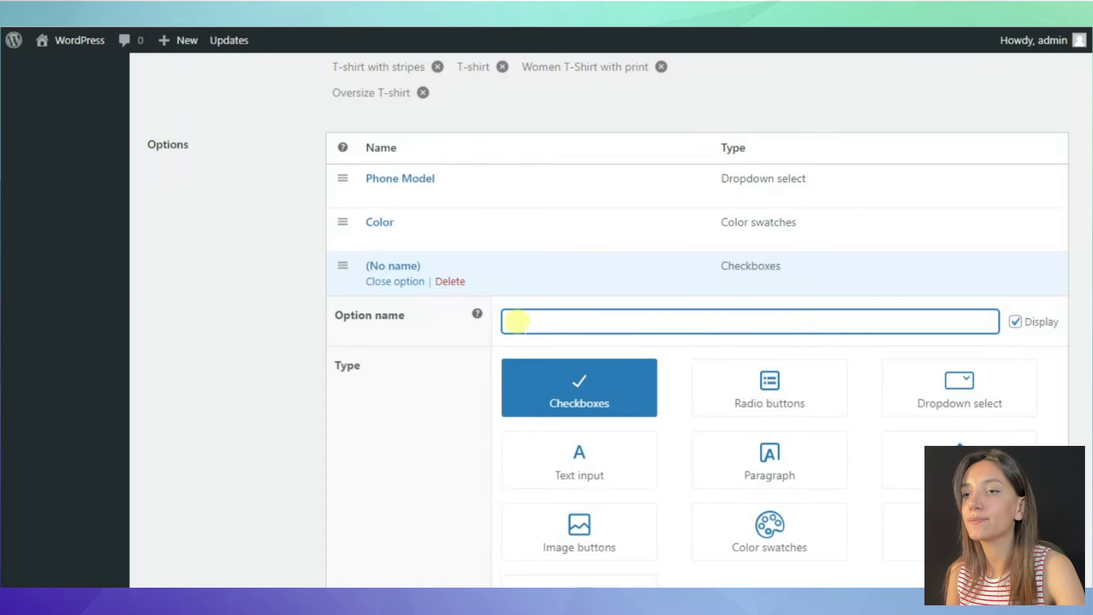
Name the new option Storage and make it a Radio buttons option
text(Storage)
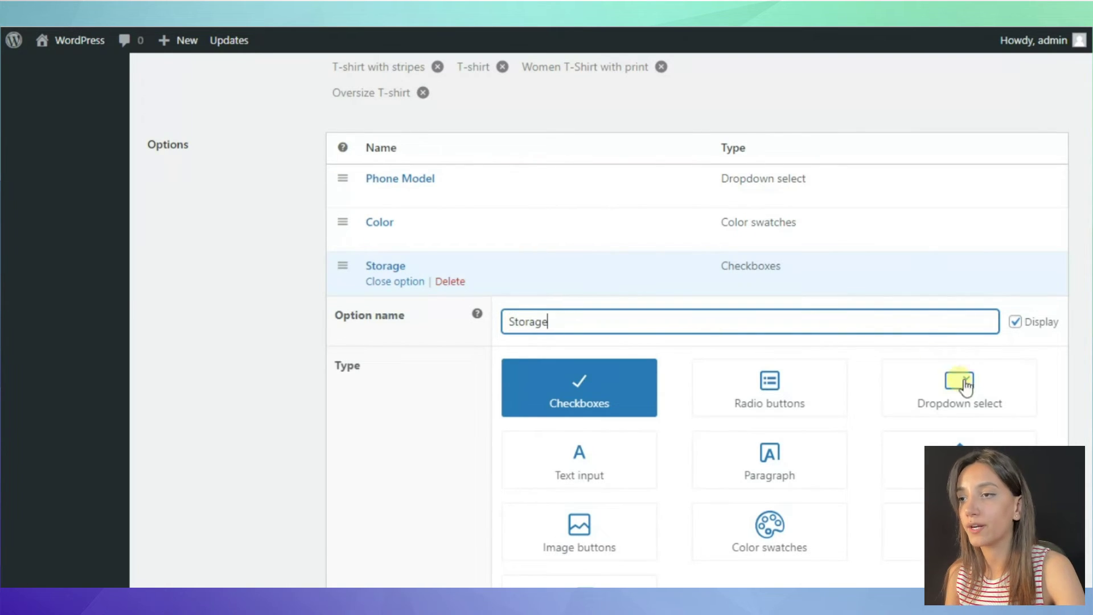
click(968, 395)
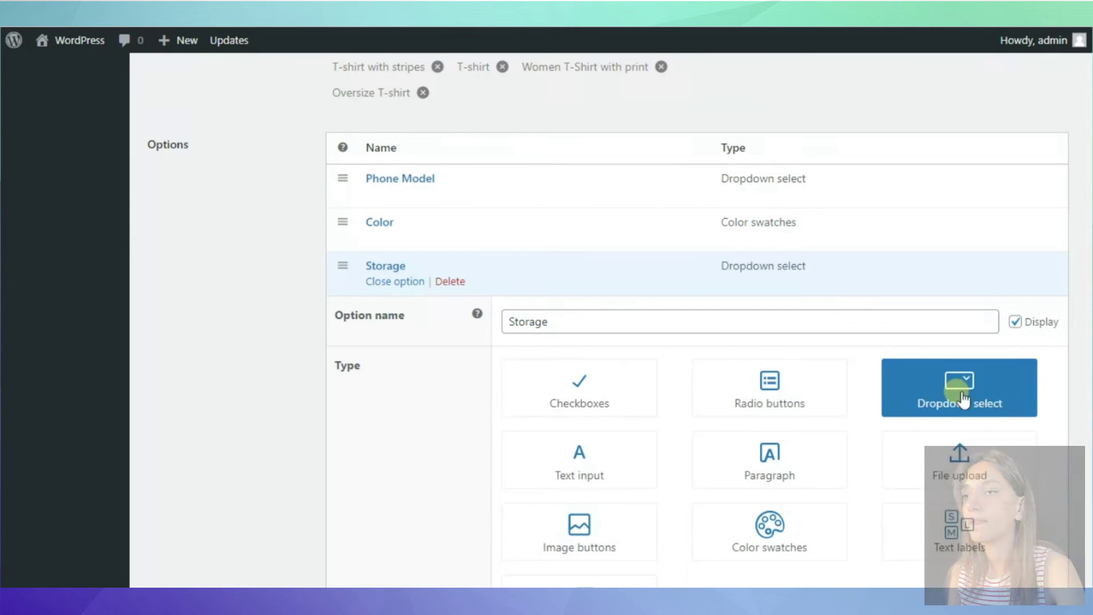
click(798, 398)
scroll(805, 401, down, 2)
scroll(805, 401, down, 7)
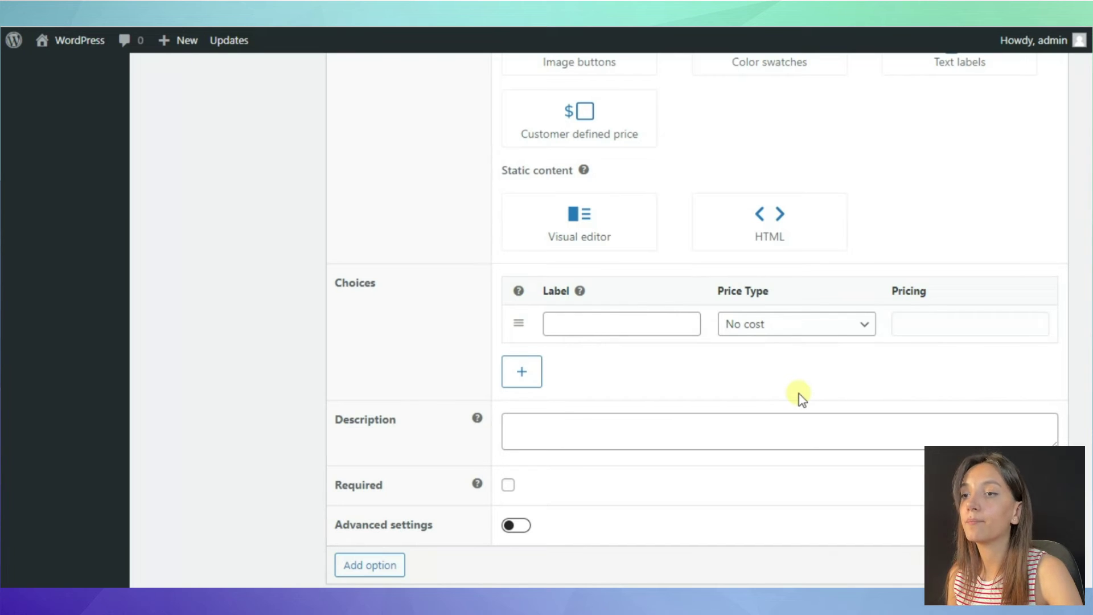
scroll(797, 395, down, 2)
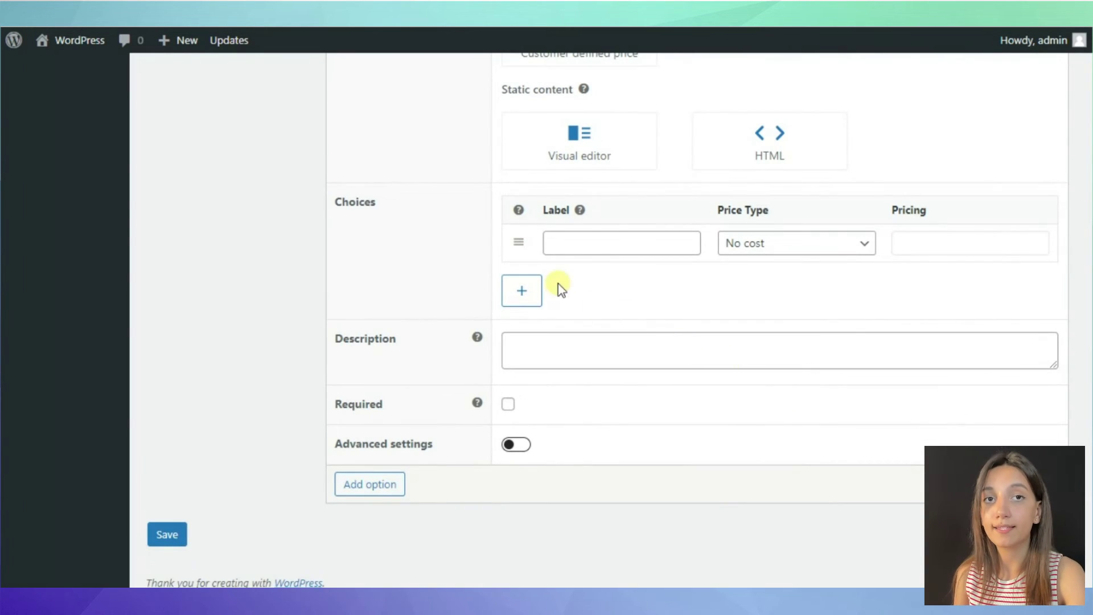
Enter the storage choices 128GB and 256
click(591, 243)
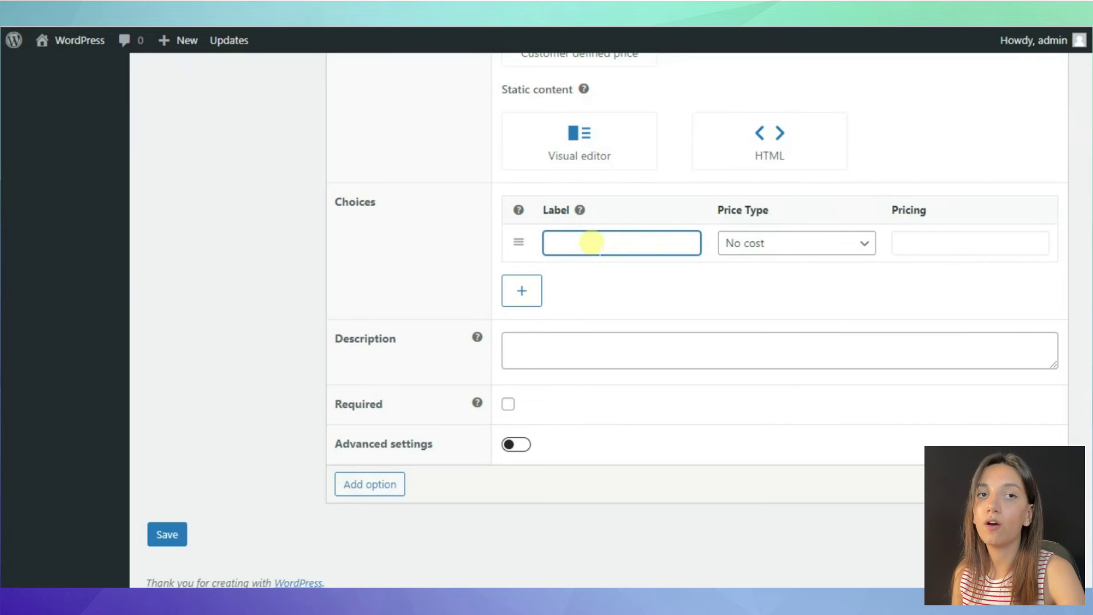
text(128GB)
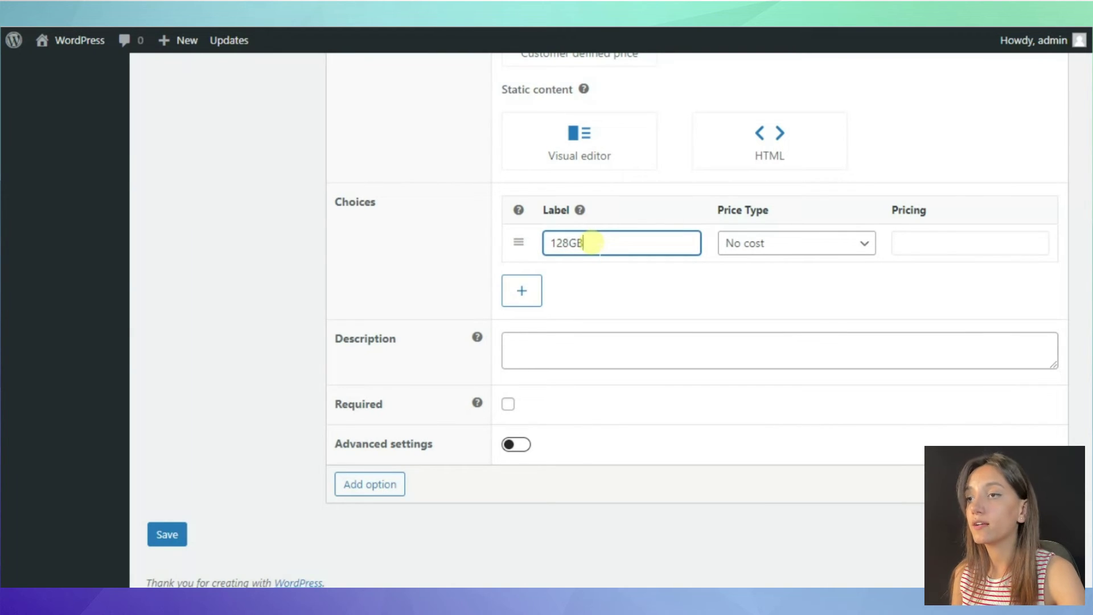
click(522, 290)
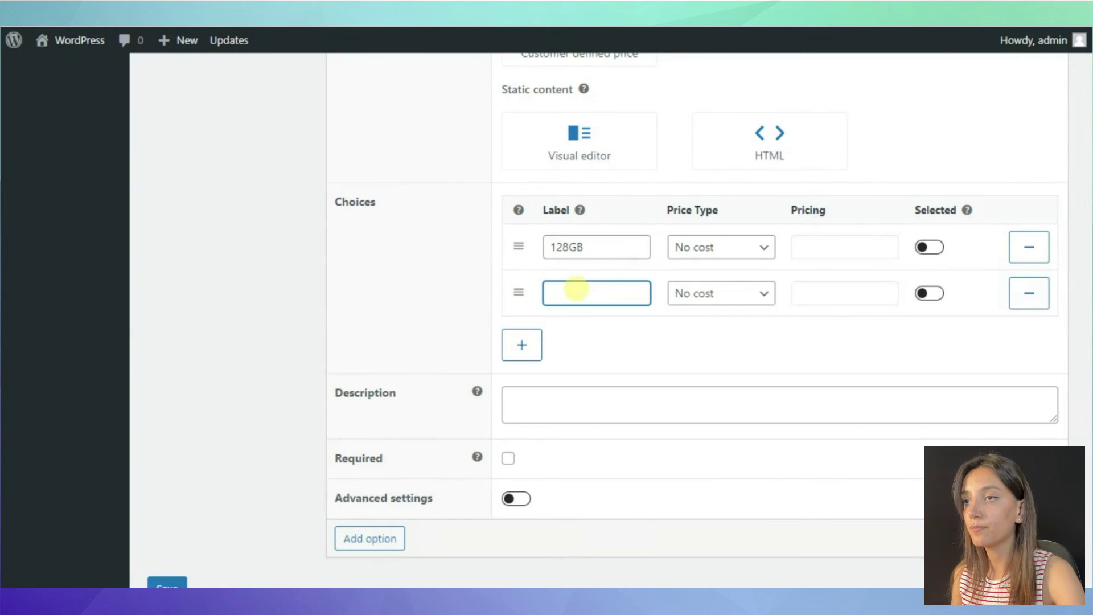
text(256GB)
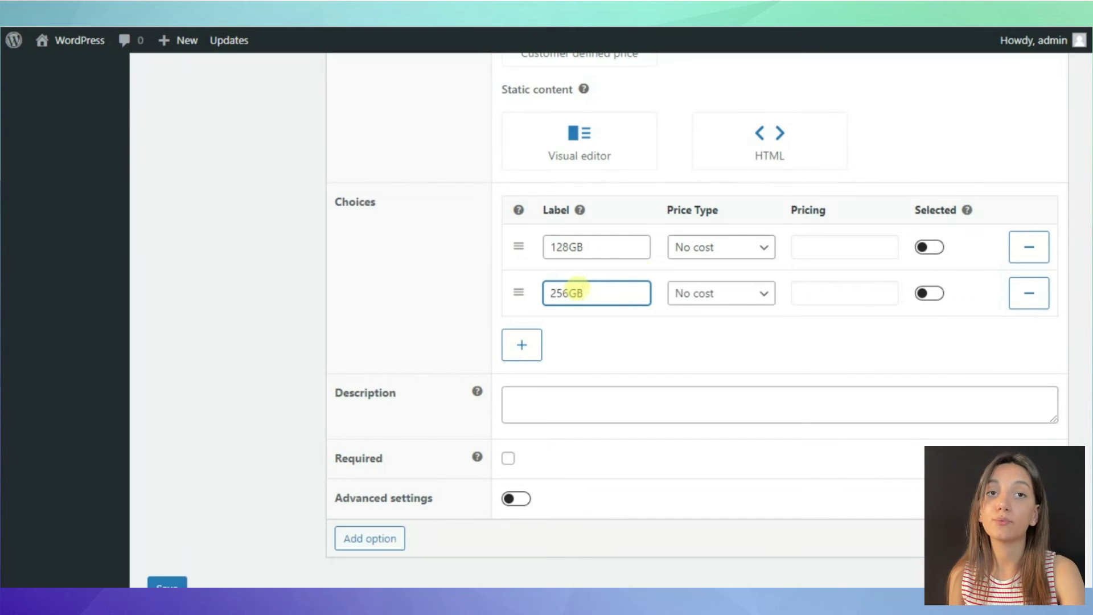
Give 128GB a 10% percentage price increase and save the iPhone14 option group
click(722, 247)
click(735, 300)
click(727, 254)
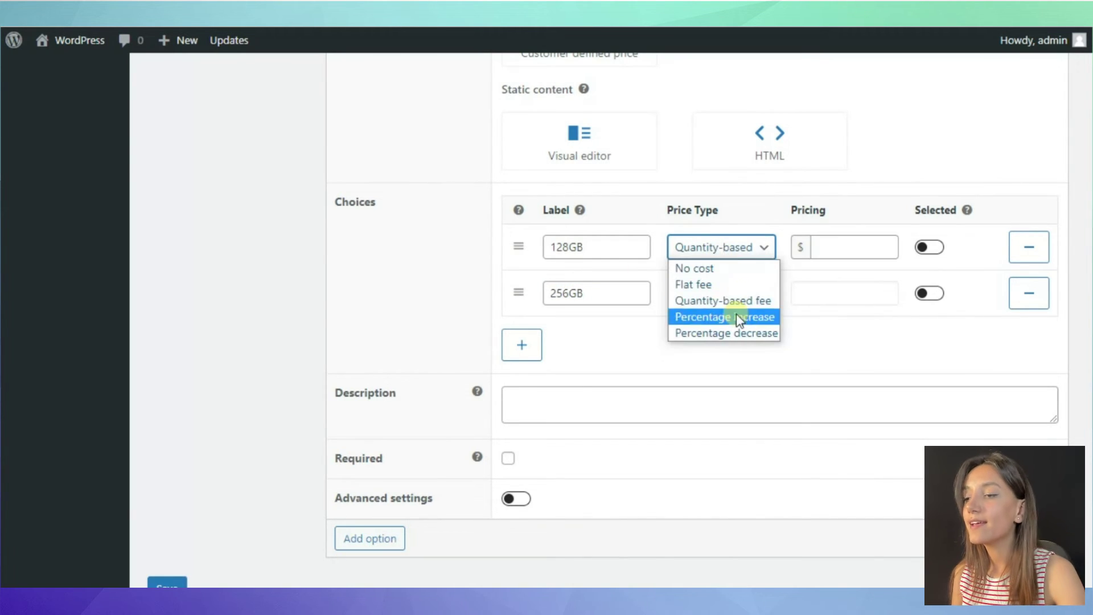
click(736, 317)
click(837, 246)
text(10)
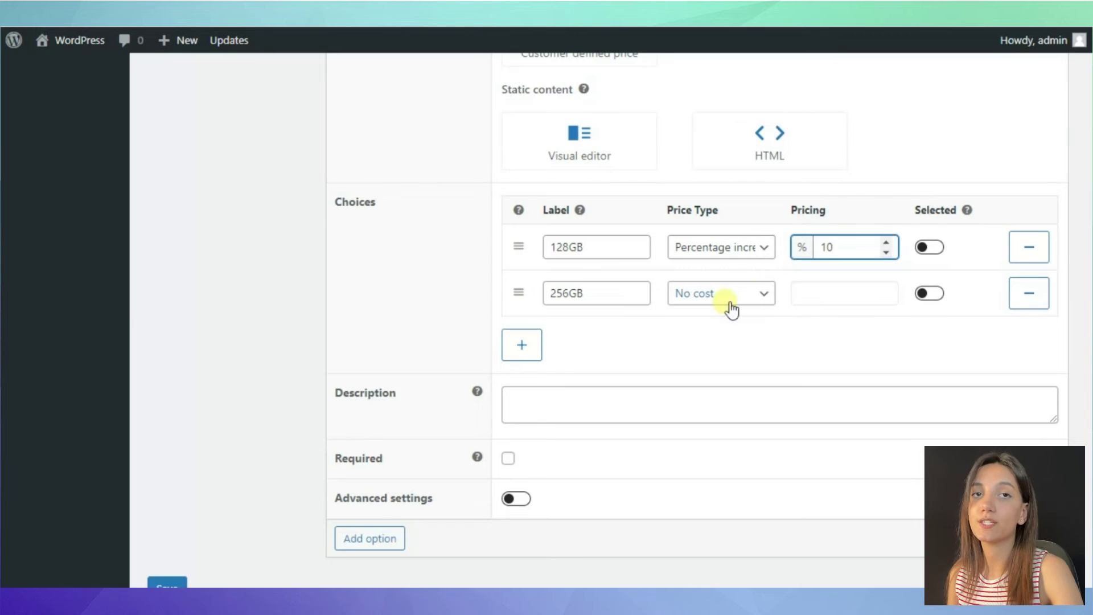
scroll(542, 350, down, 1)
click(167, 524)
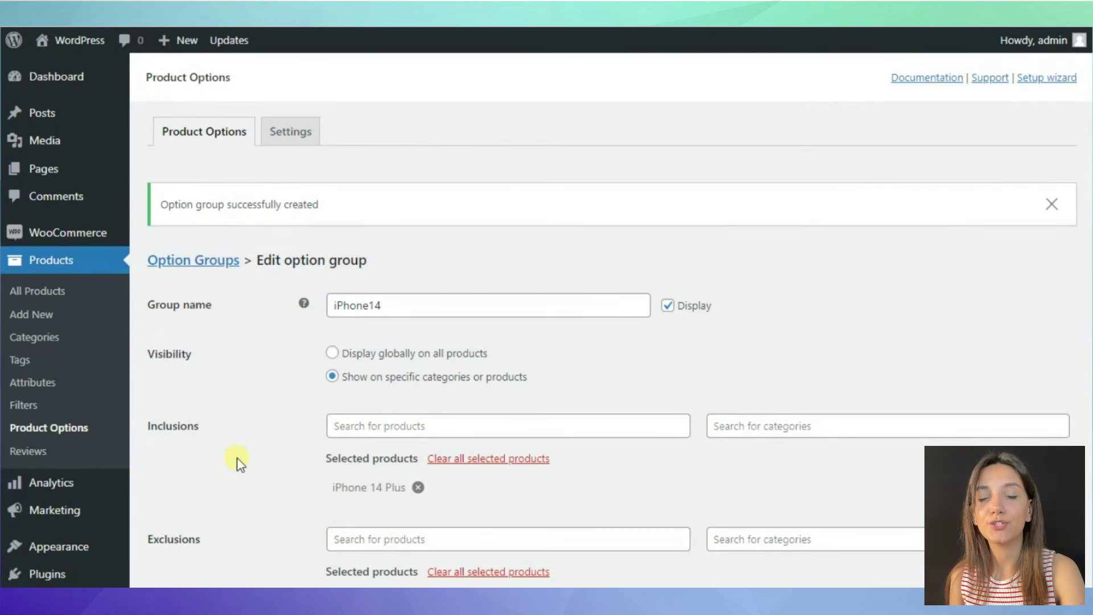
Open the iPhone 14 Plus product's edit page from Products > All Products
scroll(236, 456, down, 6)
scroll(237, 457, up, 5)
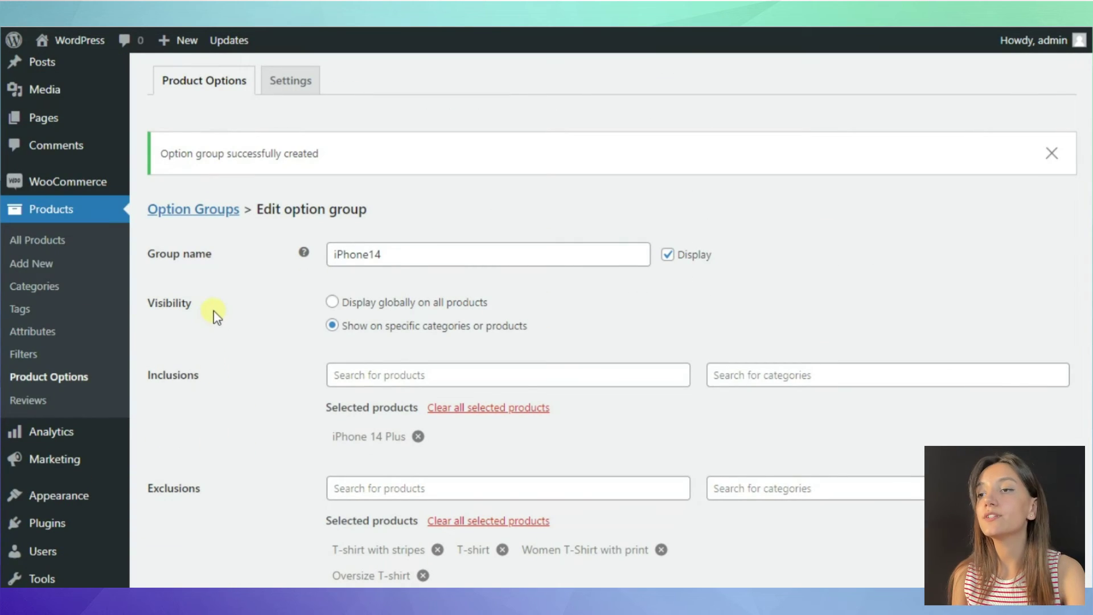
click(64, 249)
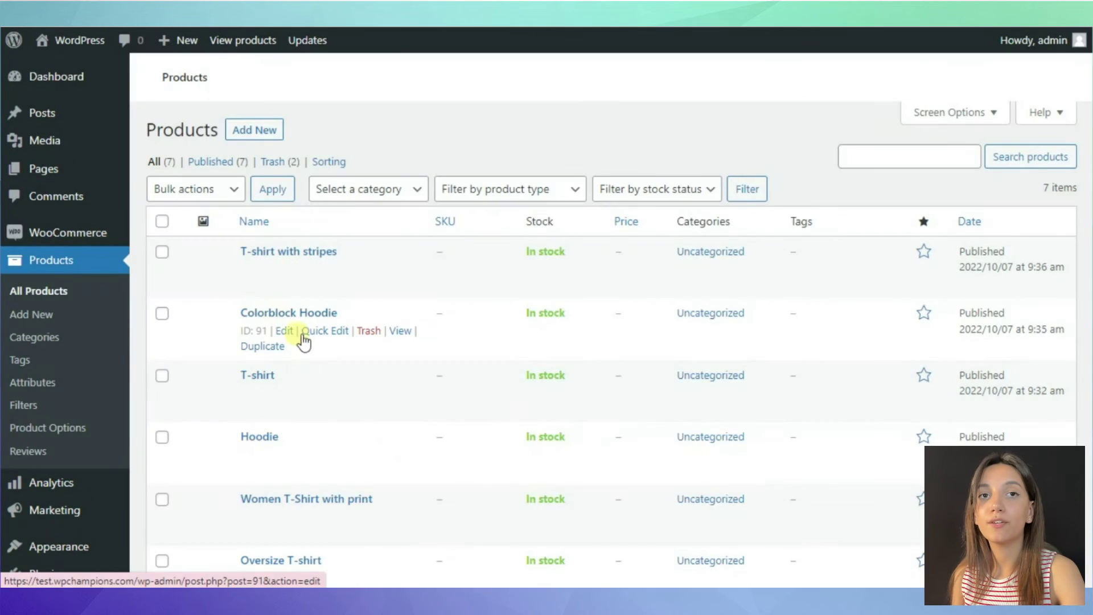
scroll(301, 338, down, 4)
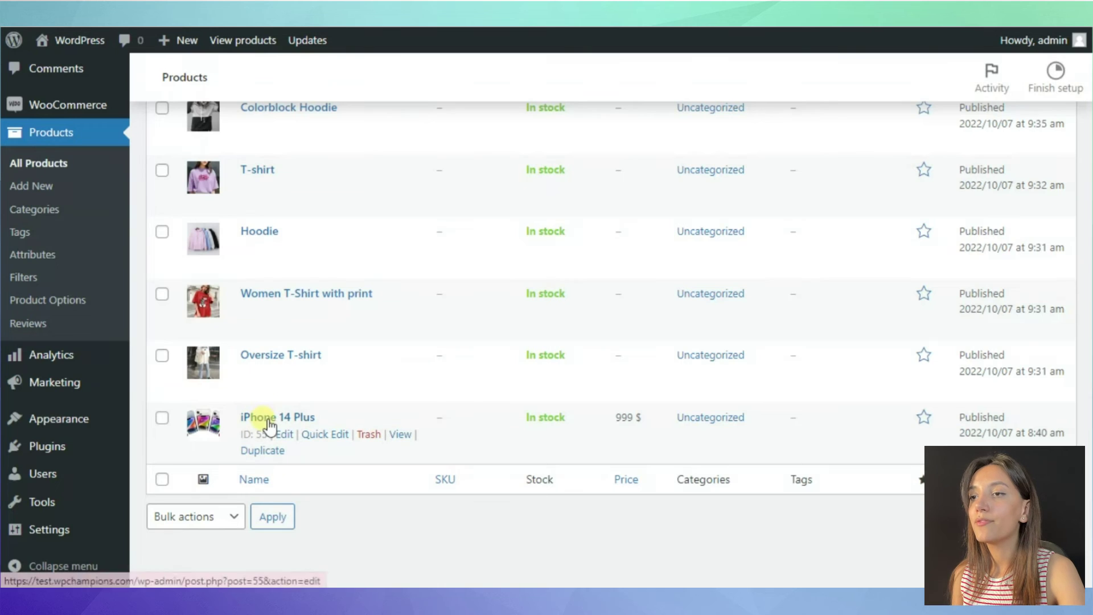
click(267, 417)
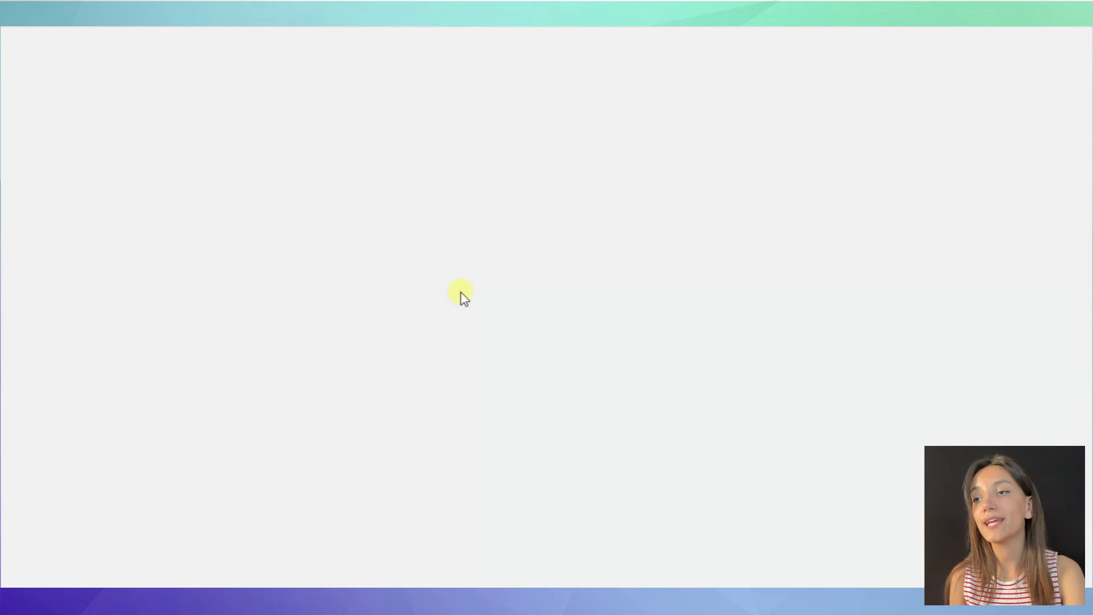
On the iPhone 14 Plus page, choose White, 128GB and model iPhone 14 Plus, totalling 1199 $
scroll(458, 293, down, 4)
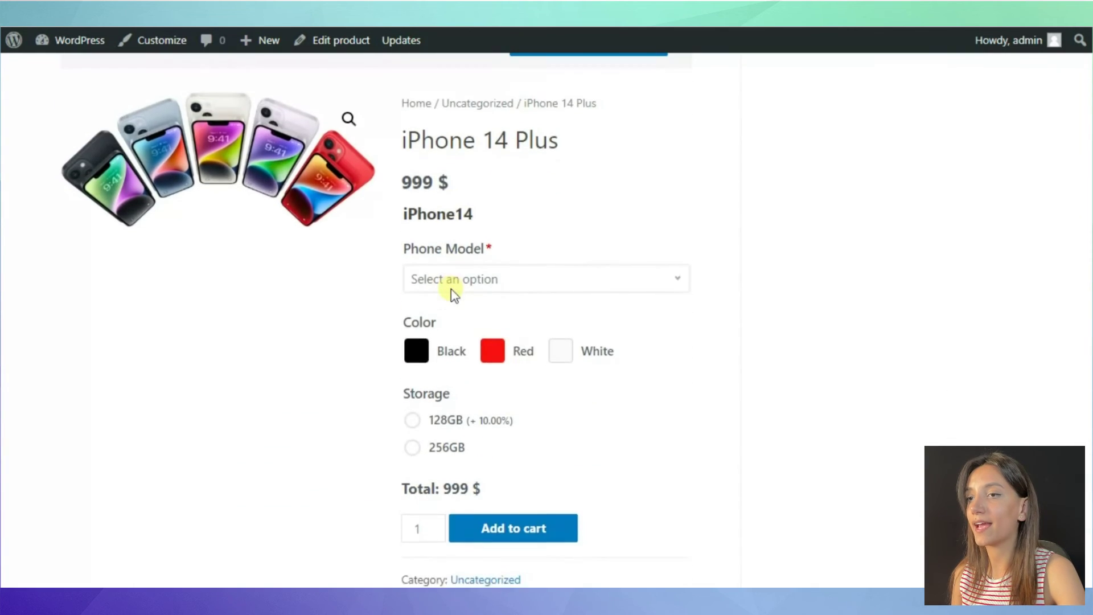
scroll(450, 288, down, 3)
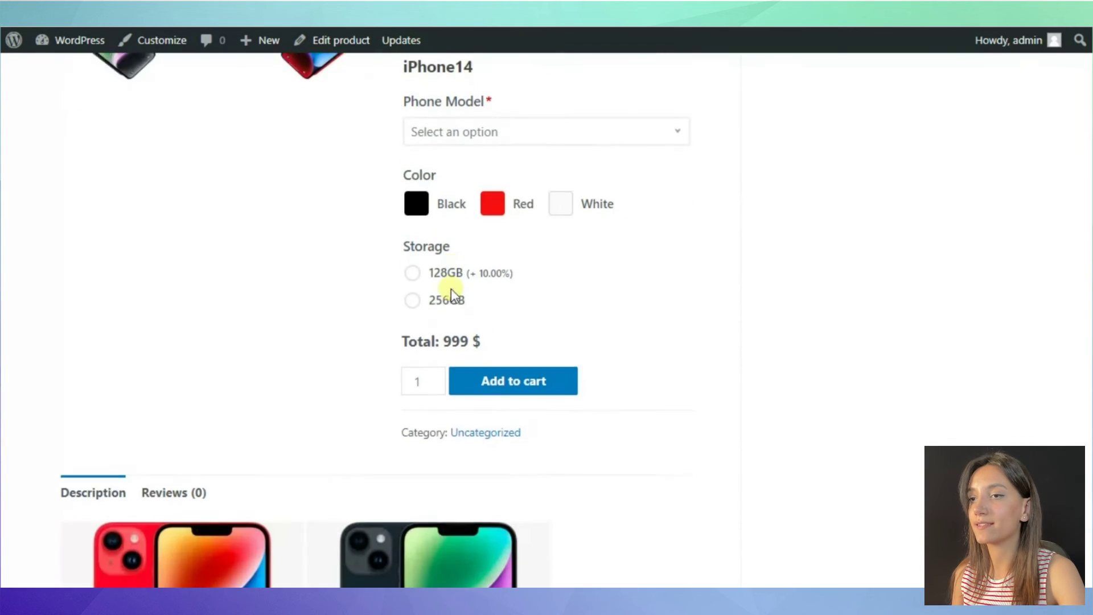
click(573, 192)
click(418, 265)
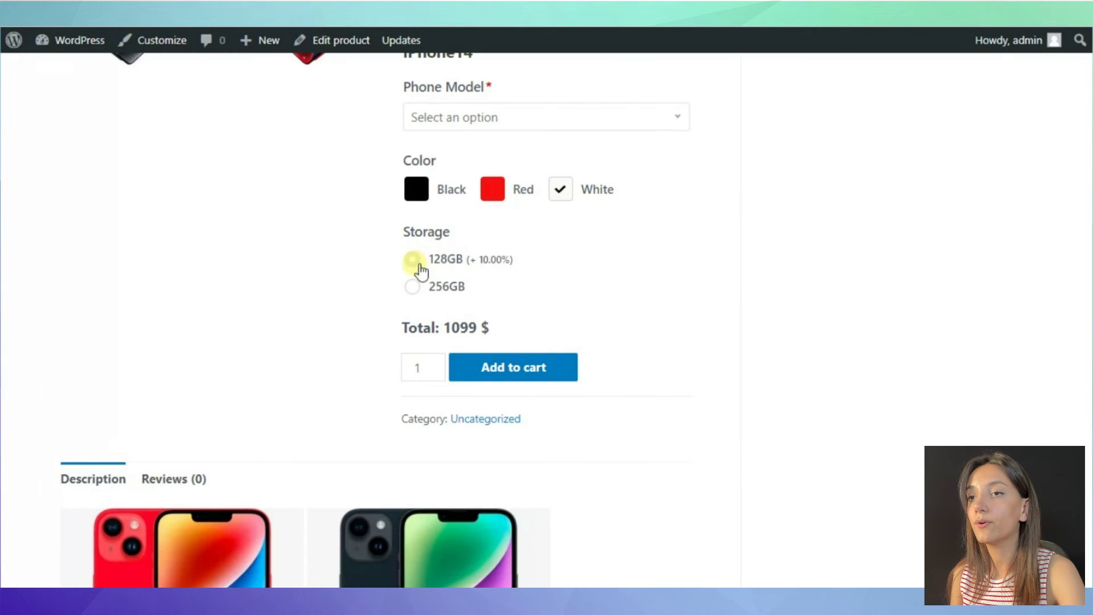
click(481, 116)
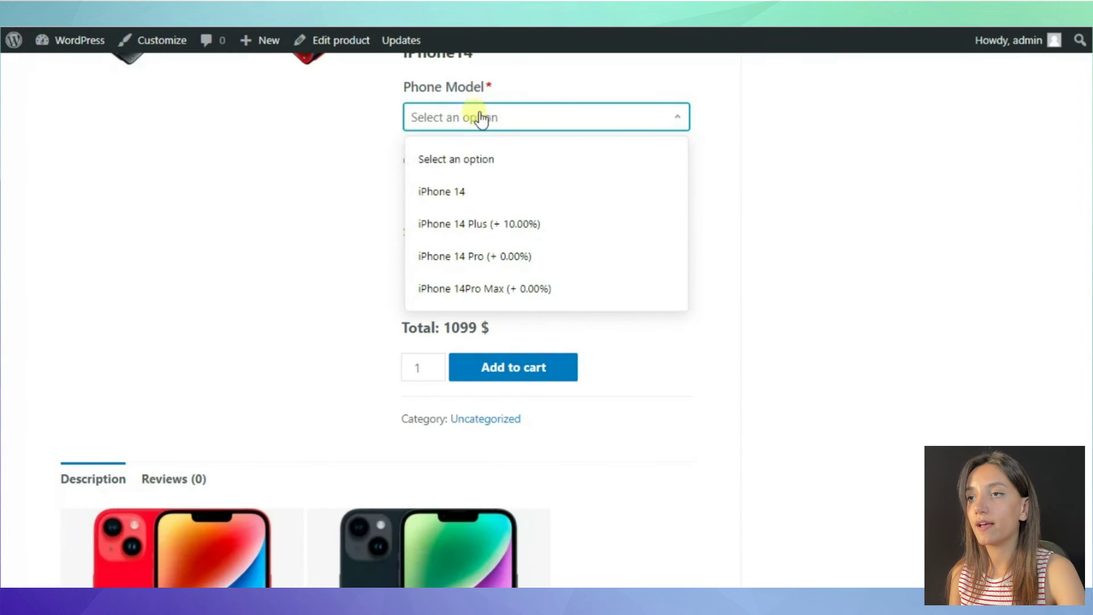
click(457, 192)
click(552, 126)
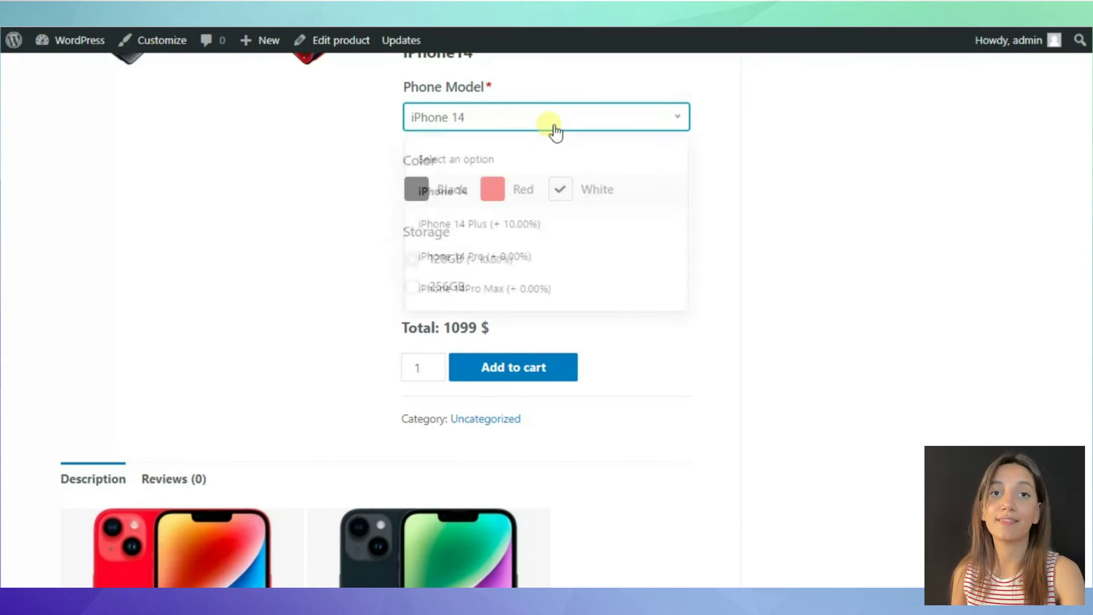
click(523, 227)
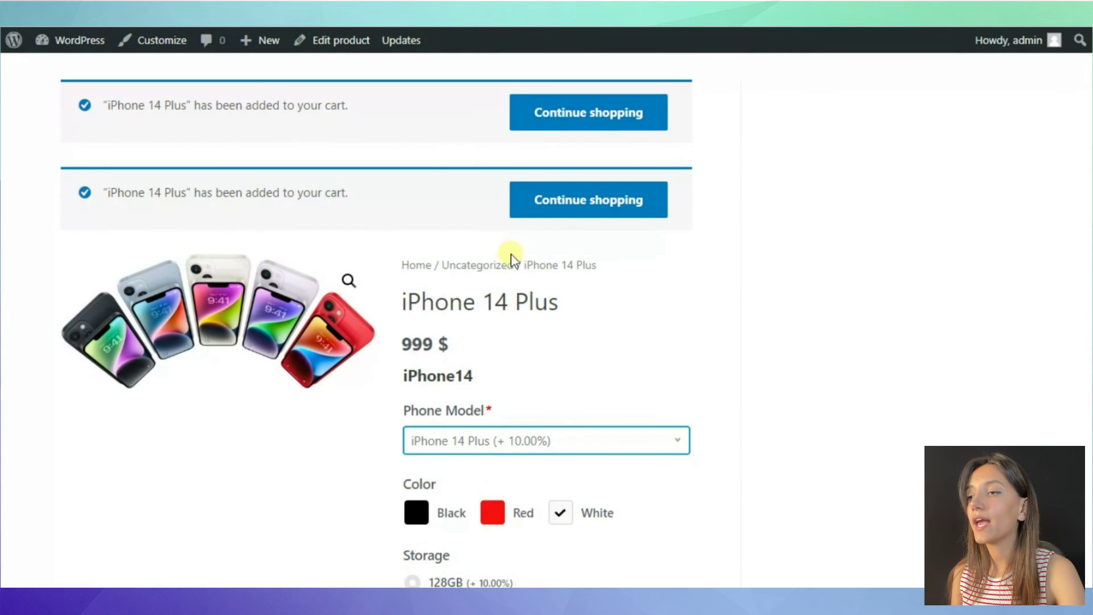
scroll(512, 256, down, 4)
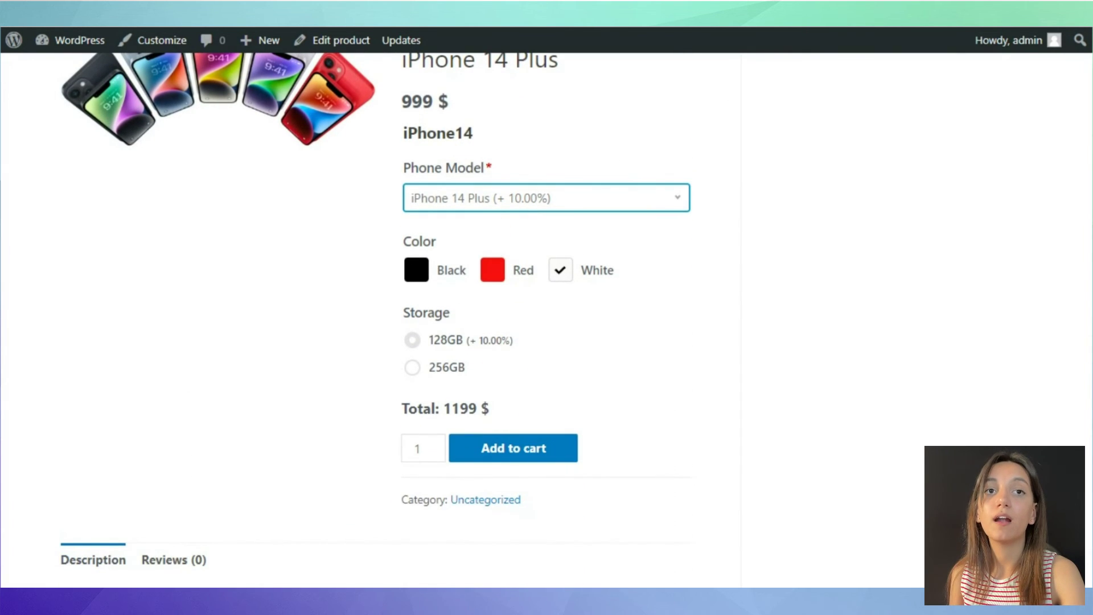
Return to the admin and open the iPhone14 group from Products > Product Options for editing
click(370, 9)
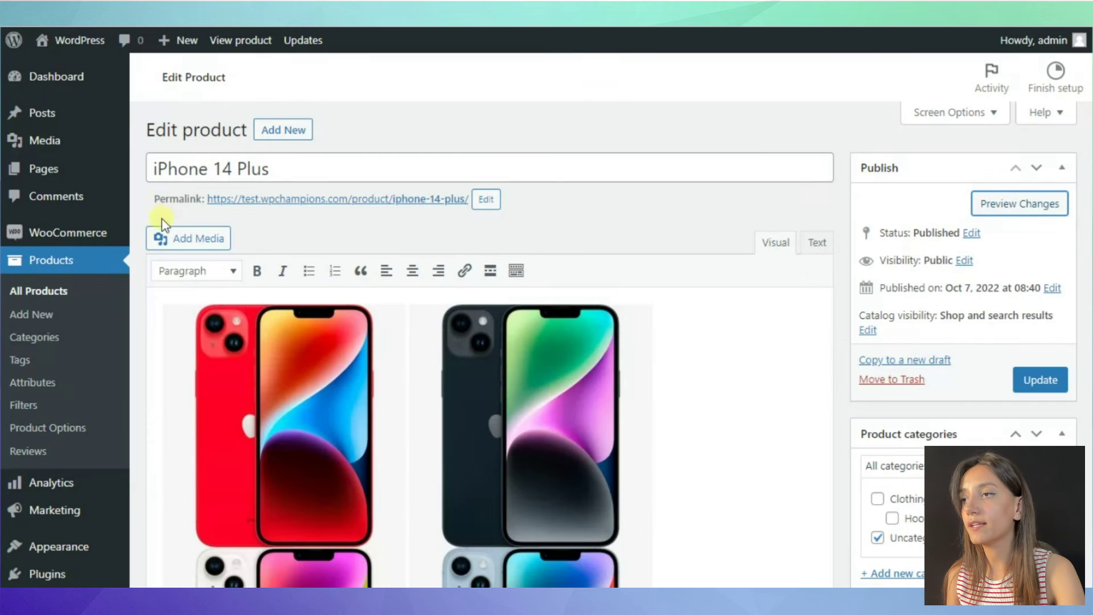
scroll(73, 347, down, 2)
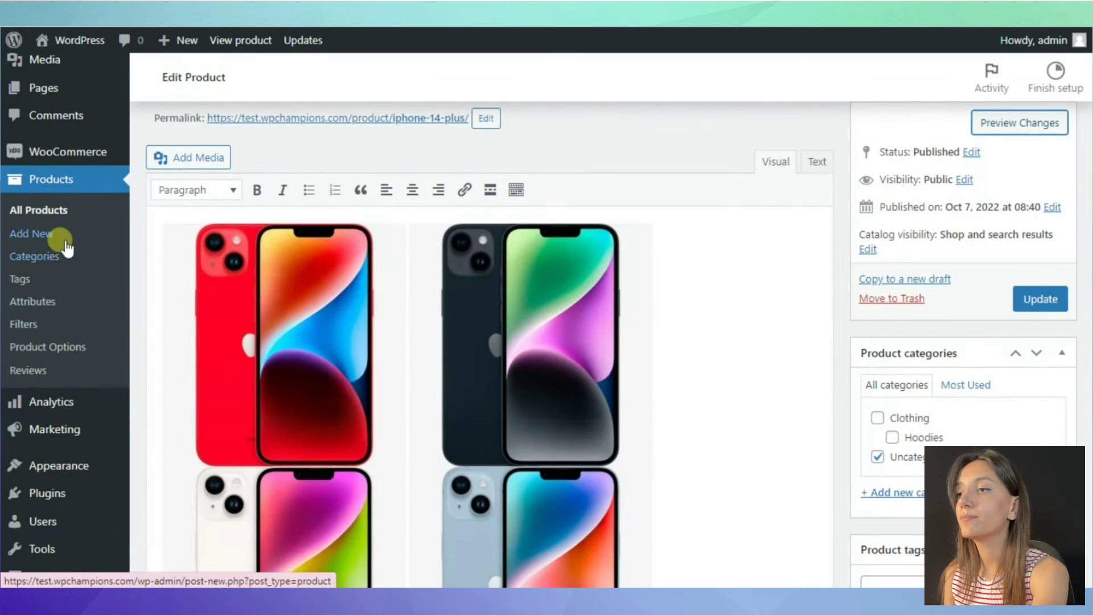
click(43, 347)
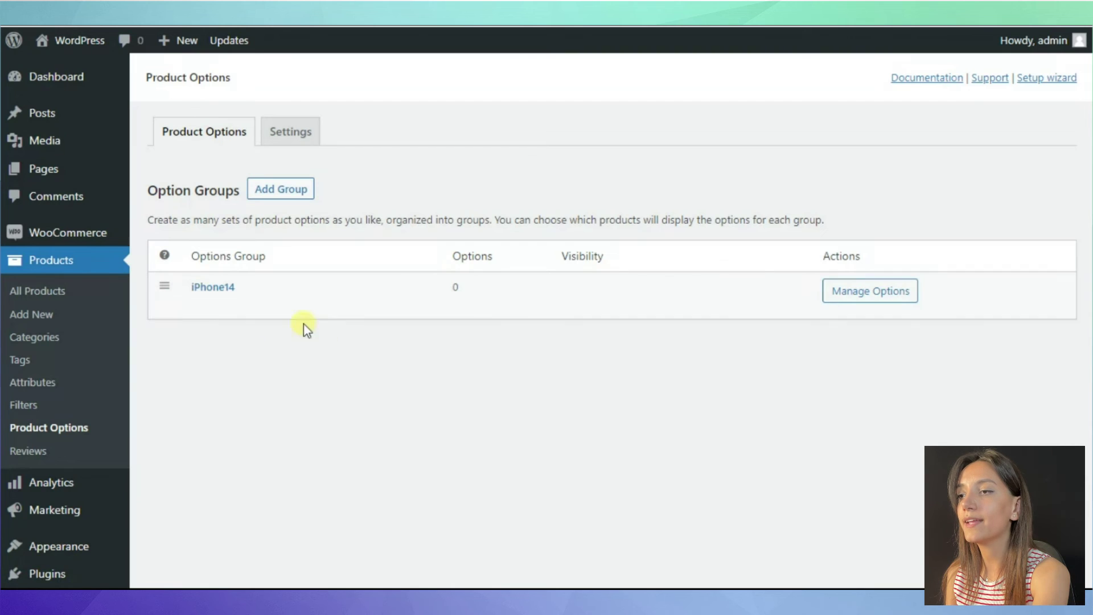
click(208, 305)
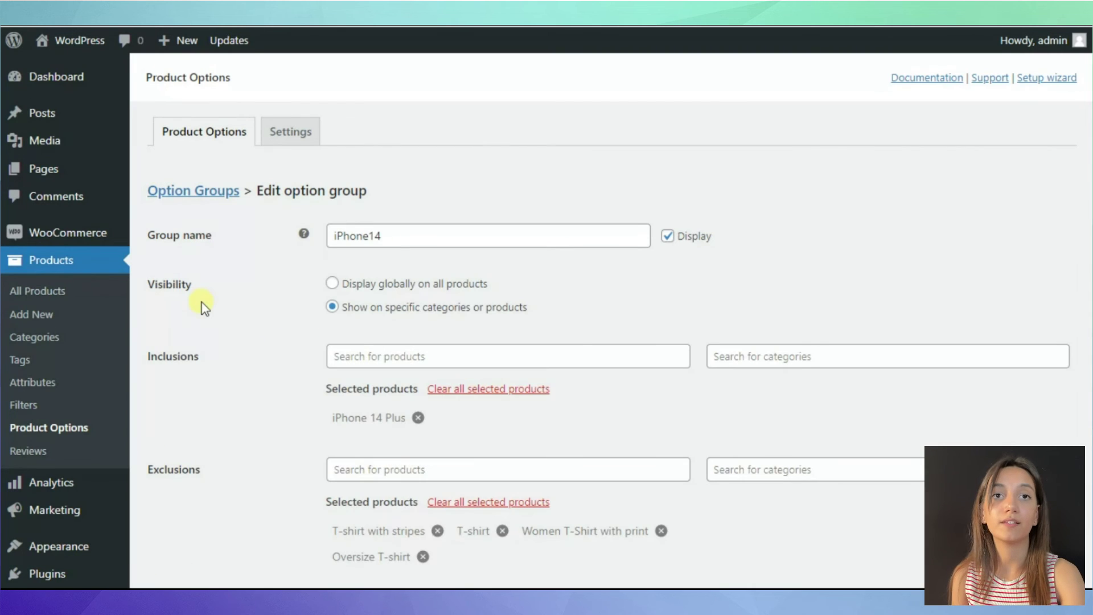